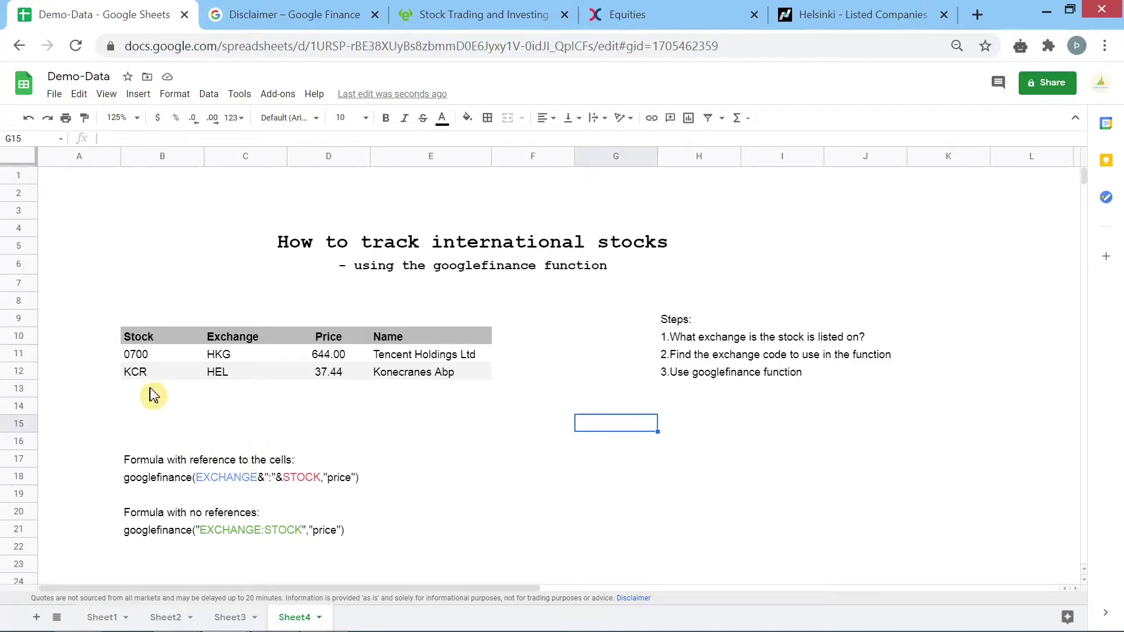
- Clear the sample stock rows 0700/HKG and KCR/HEL from cells B11:E12
drag(150, 355, 251, 356)
drag(379, 375, 424, 379)
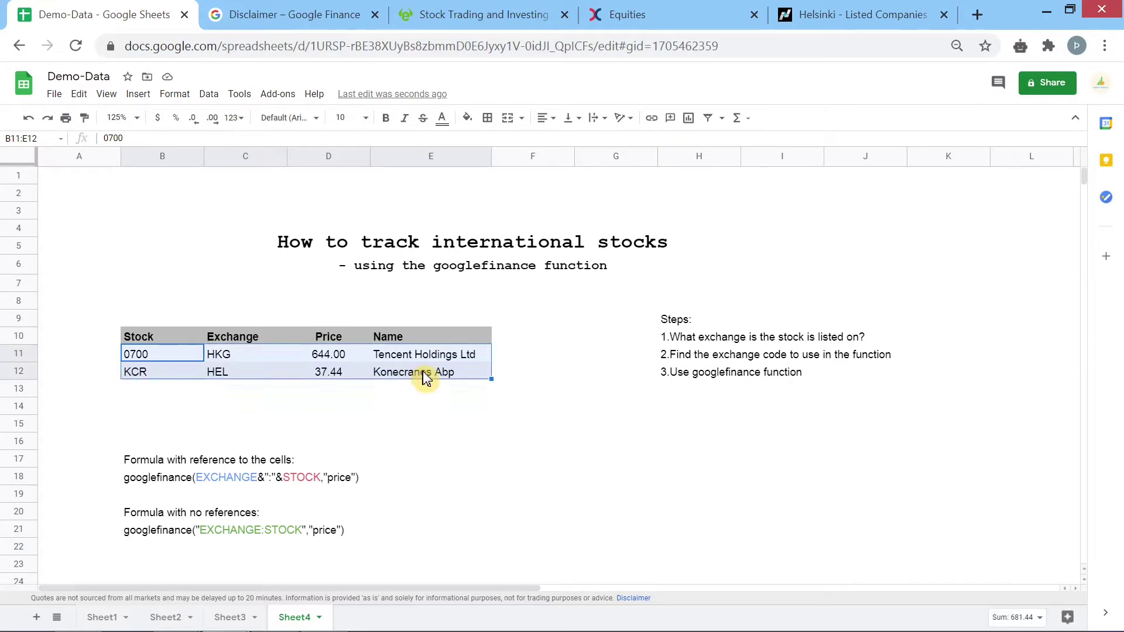
key(Delete)
click(529, 428)
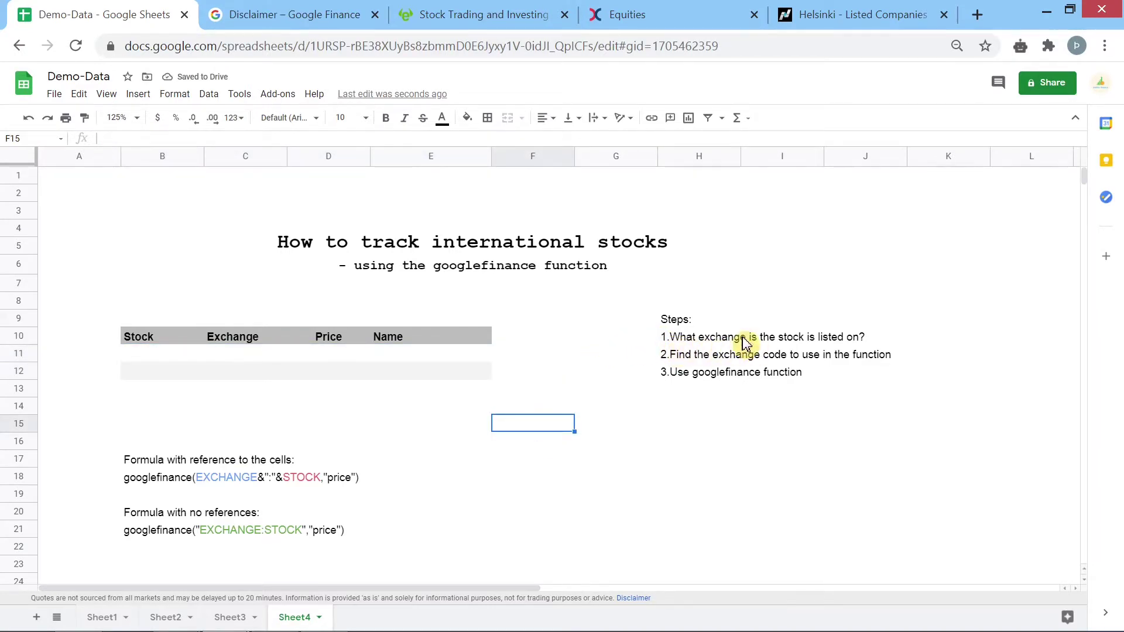
- Look up NOKIA.HE in eToro's Helsinki exchange stock list, then return to Demo-Data
click(507, 23)
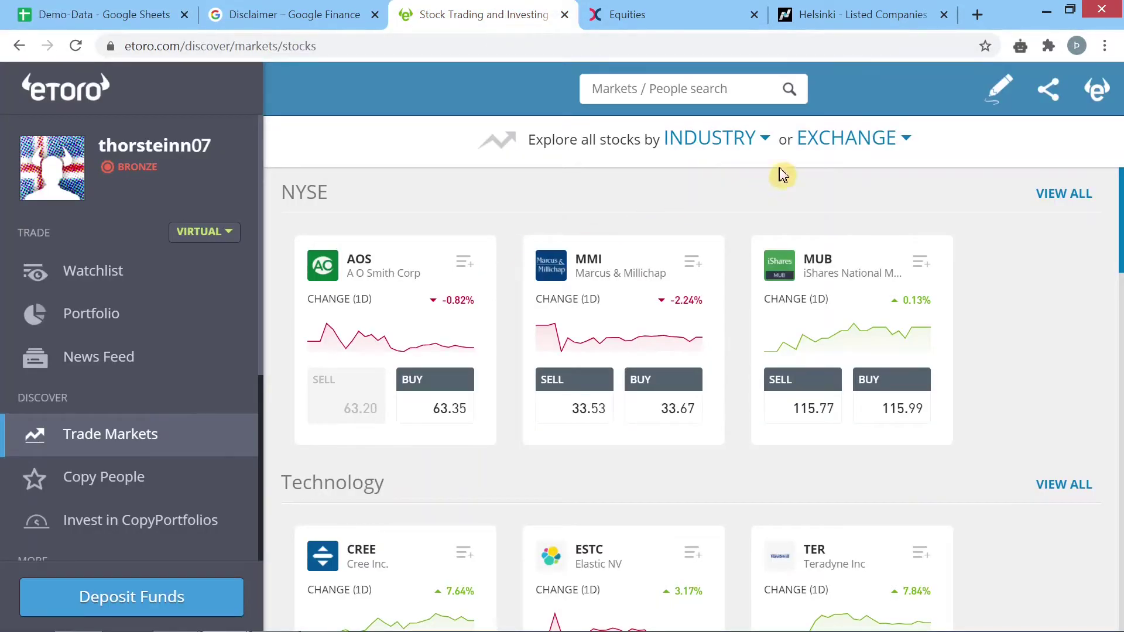
click(837, 151)
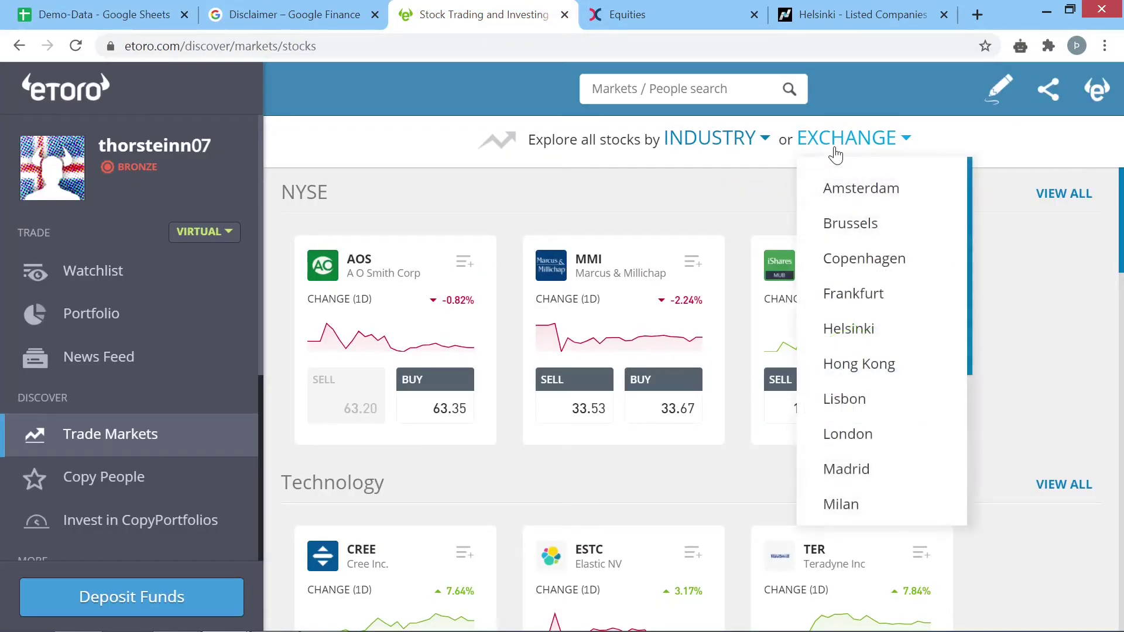
click(864, 342)
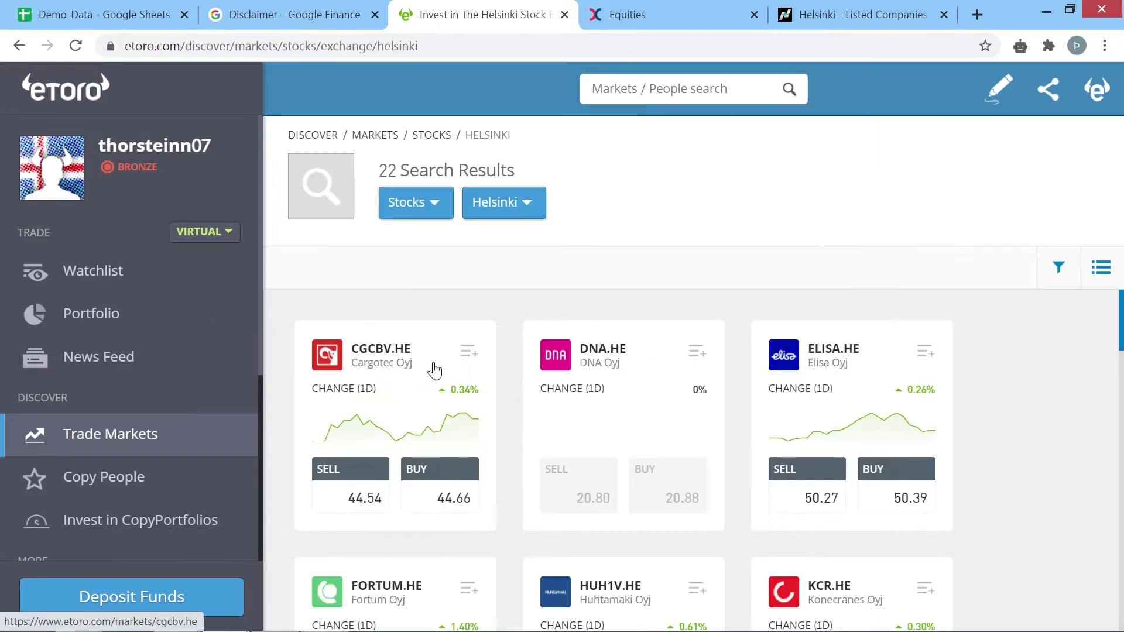
scroll(496, 386, down, 15)
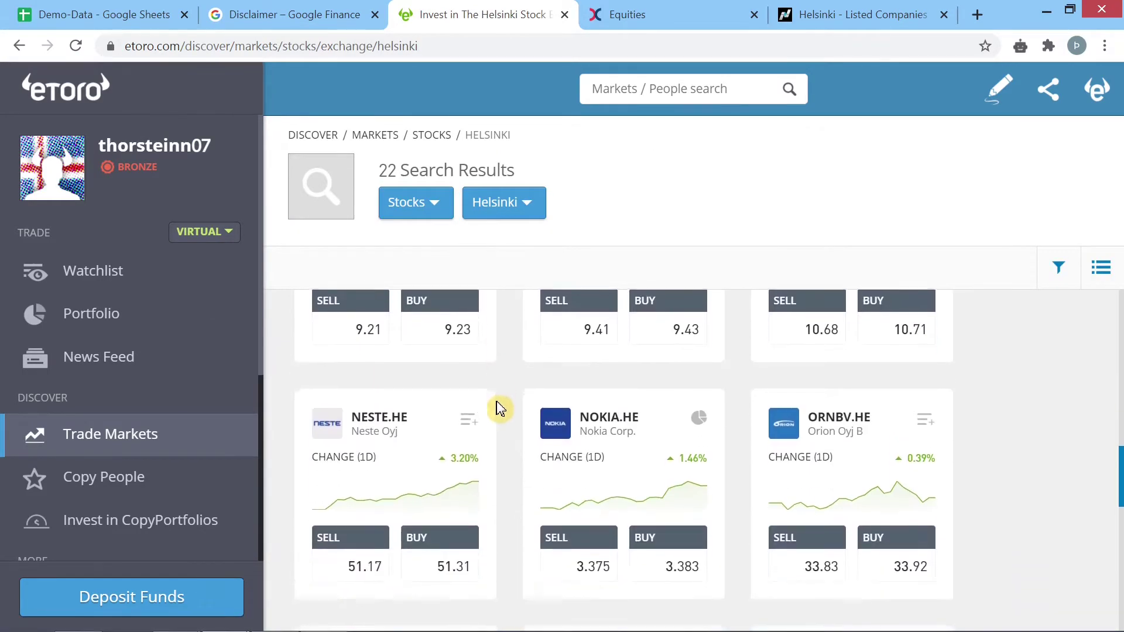
click(580, 353)
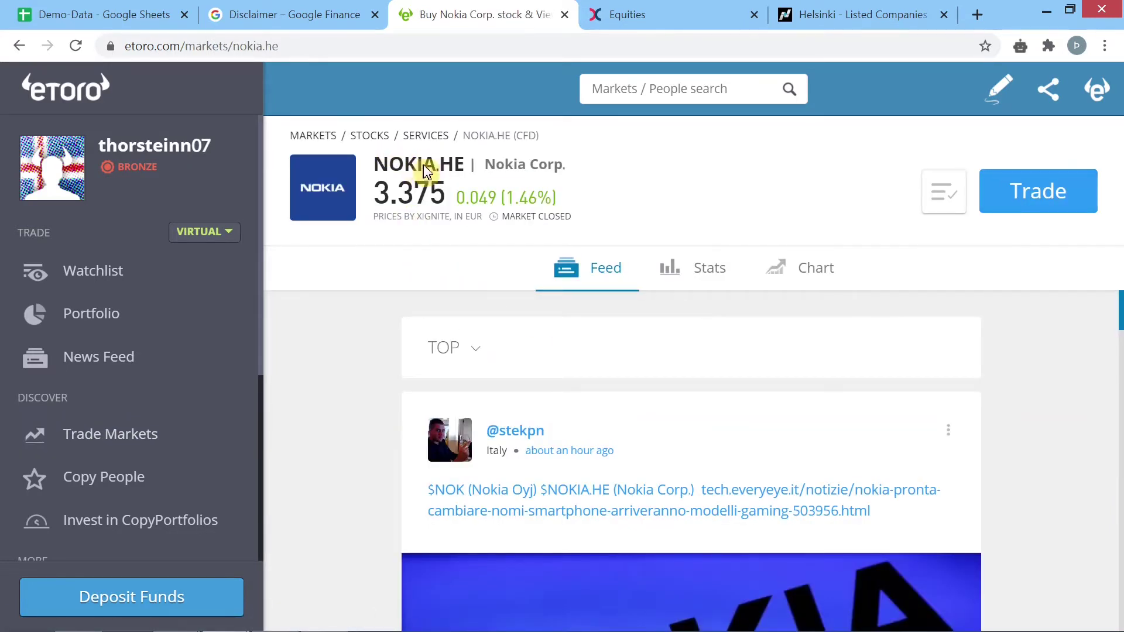
click(142, 13)
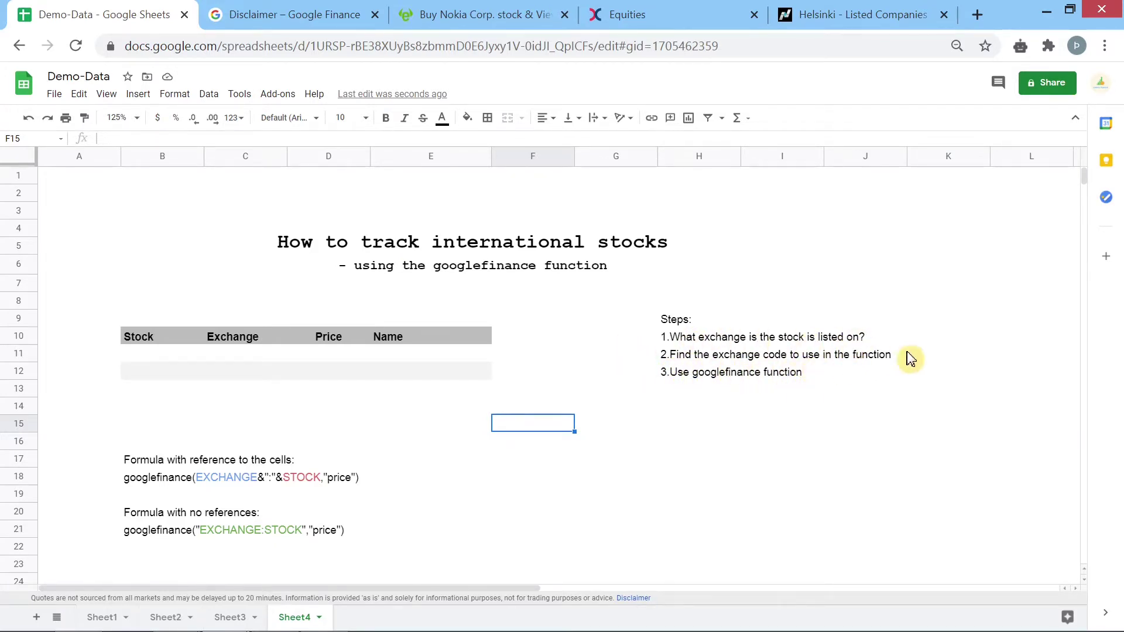
- Scroll Google Finance's exchange listings to find HEL for NASDAQ OMX Helsinki
click(292, 14)
scroll(399, 293, up, 10)
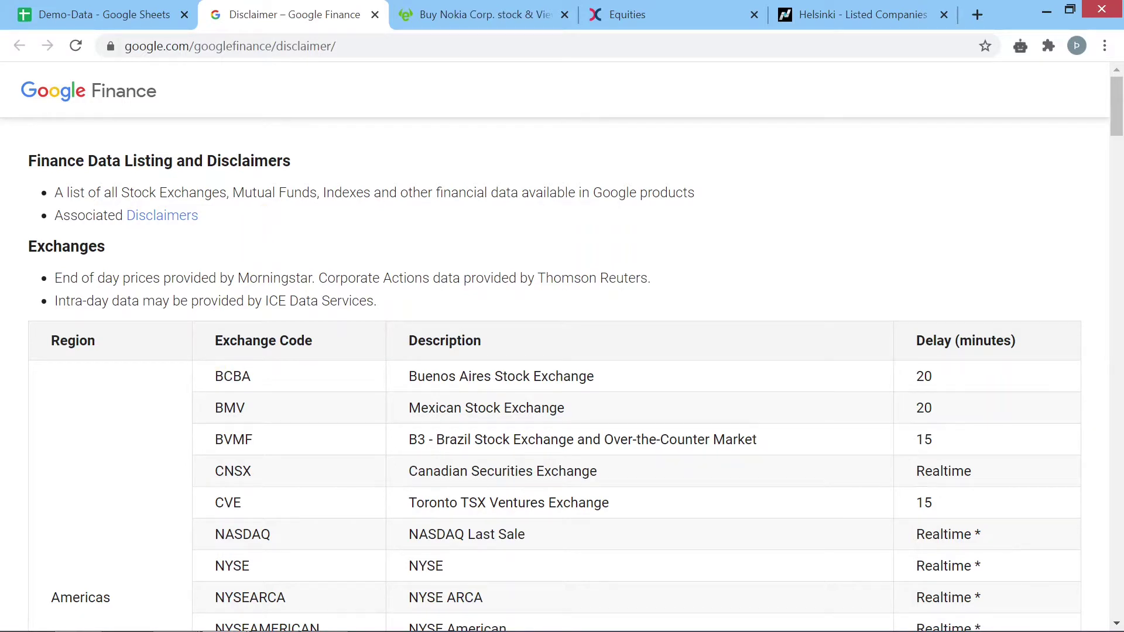
scroll(259, 371, down, 12)
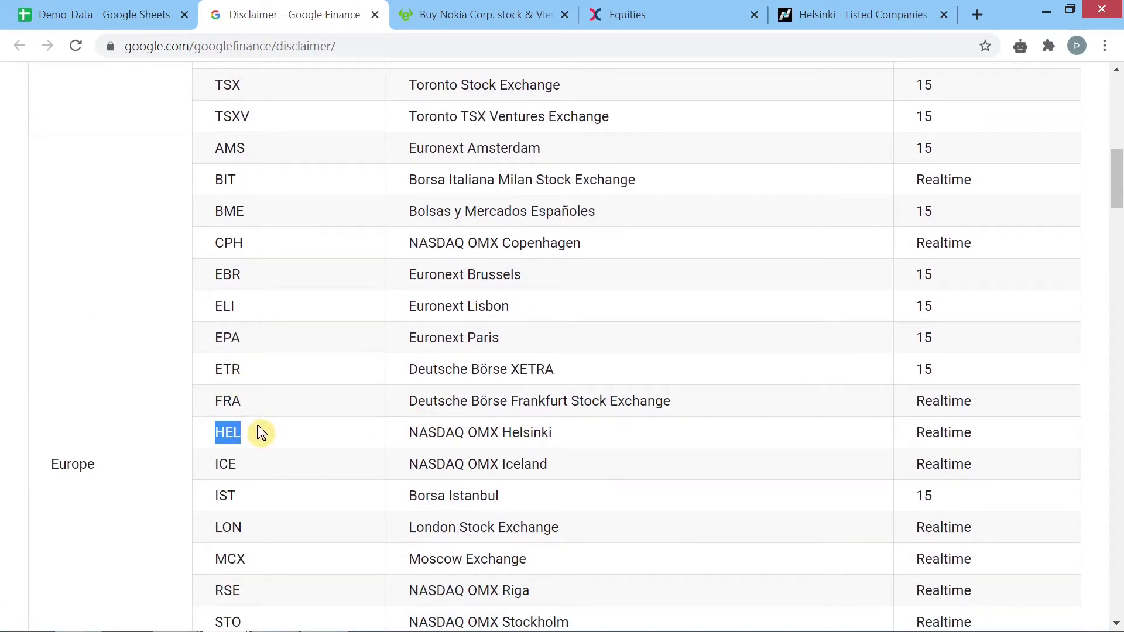
- Enter exchange HEL in cell C11 of the table's first row
click(117, 15)
click(225, 355)
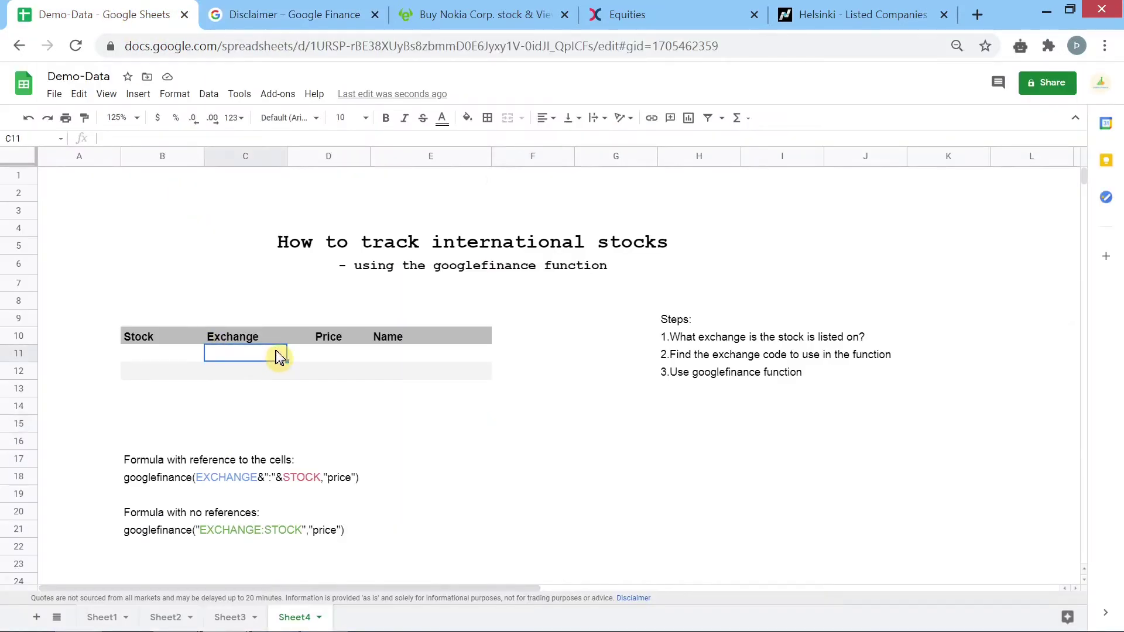
text(HEL)
key(Left)
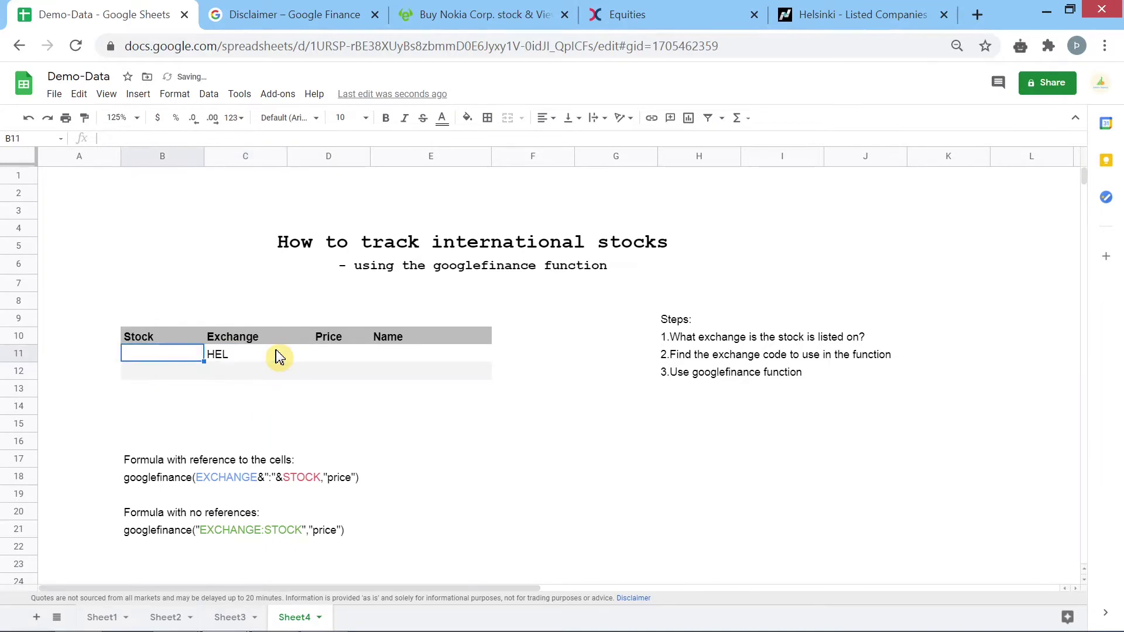
- Recheck the Nokia ticker on eToro, then enter NOKIA in cell B11
click(511, 8)
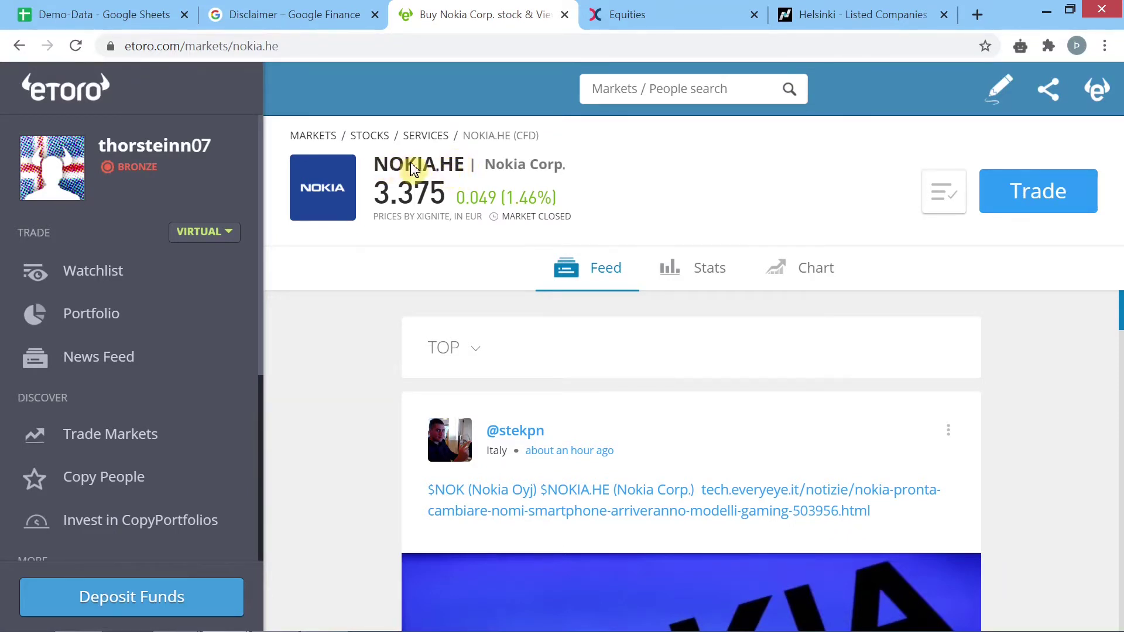
click(185, 7)
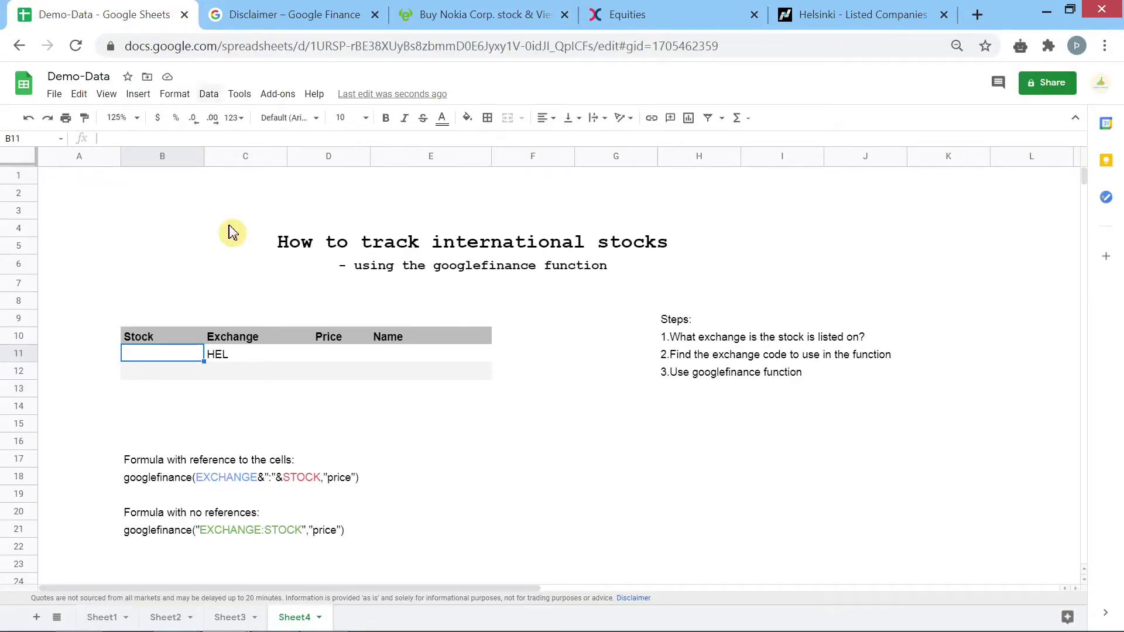
text(NOKIA)
key(Return)
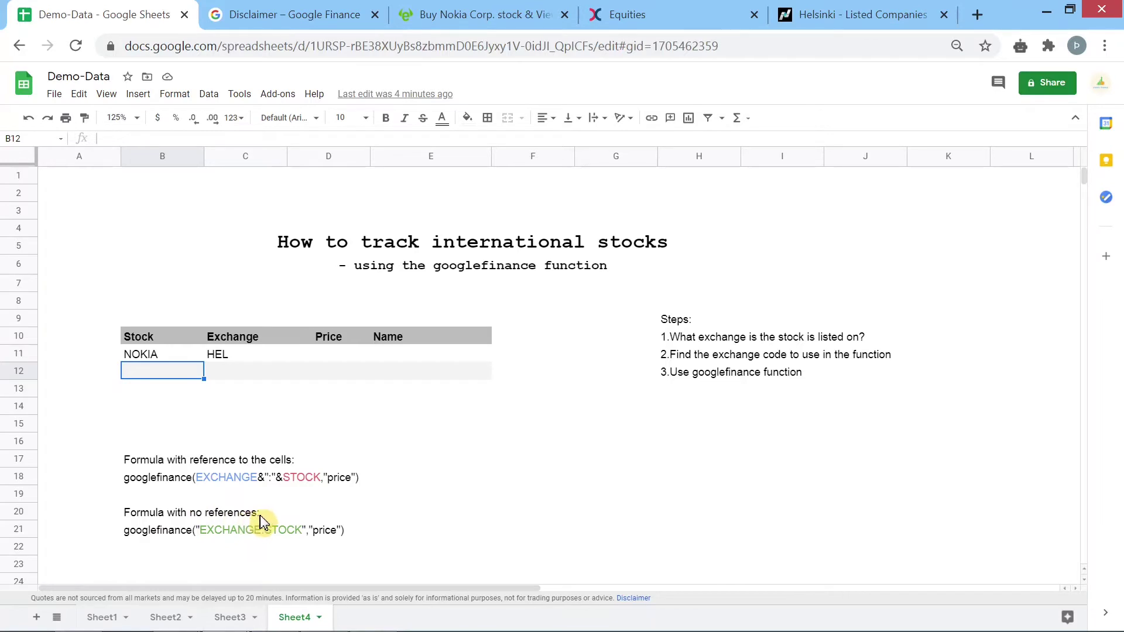
- Enter =googlefinance(C11&":"&B11,"price") in D11 so it returns 3.40
click(328, 358)
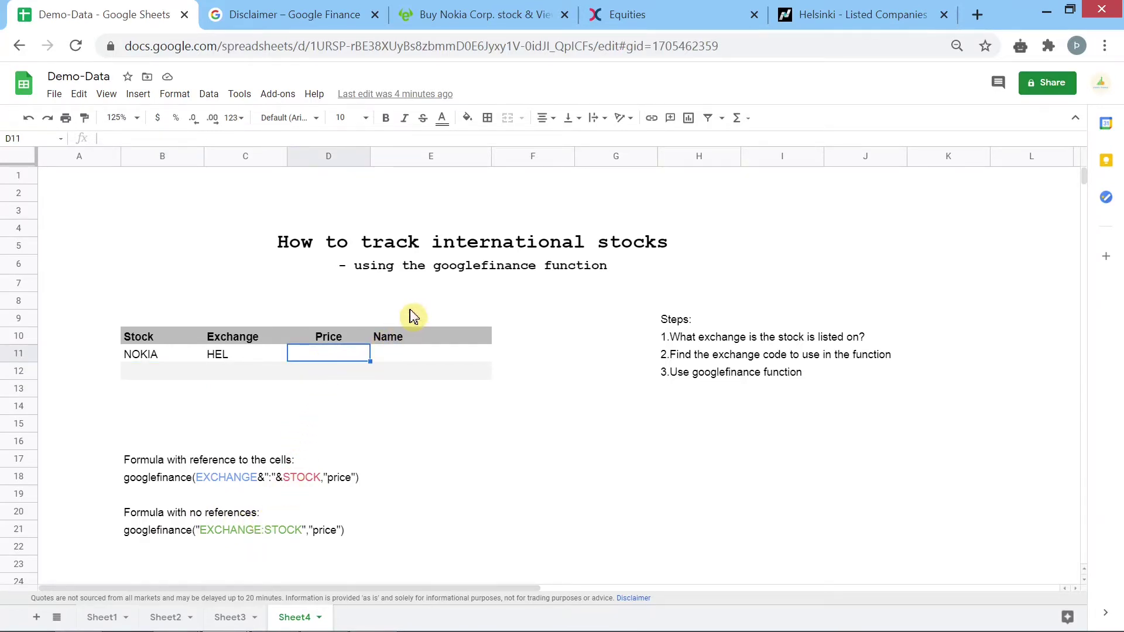
text(=g)
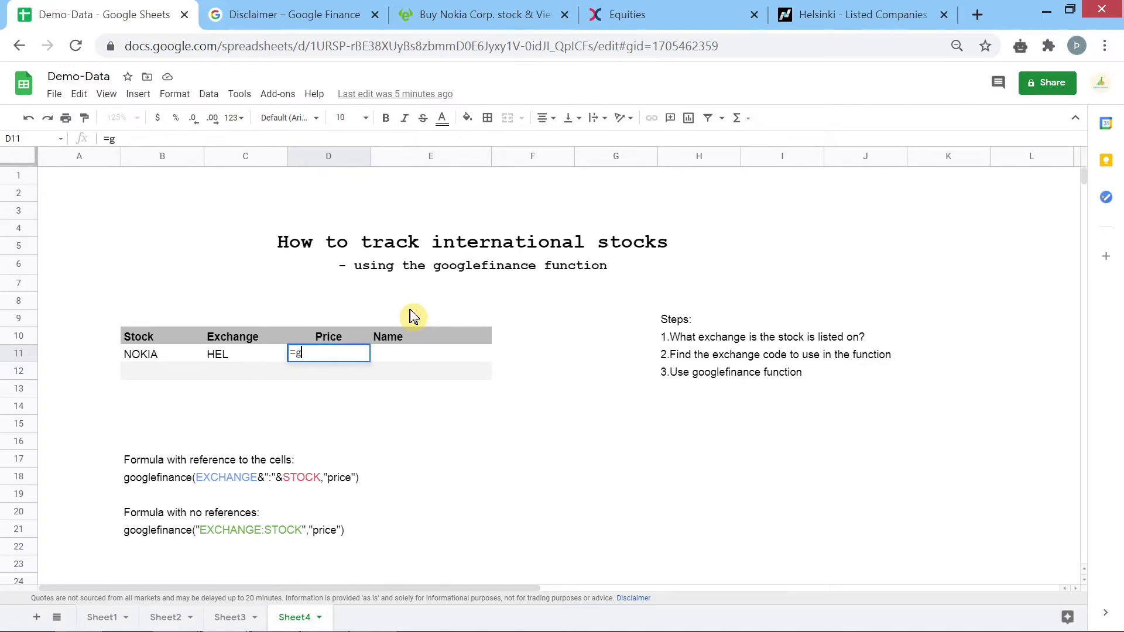
text(ooglefinance()
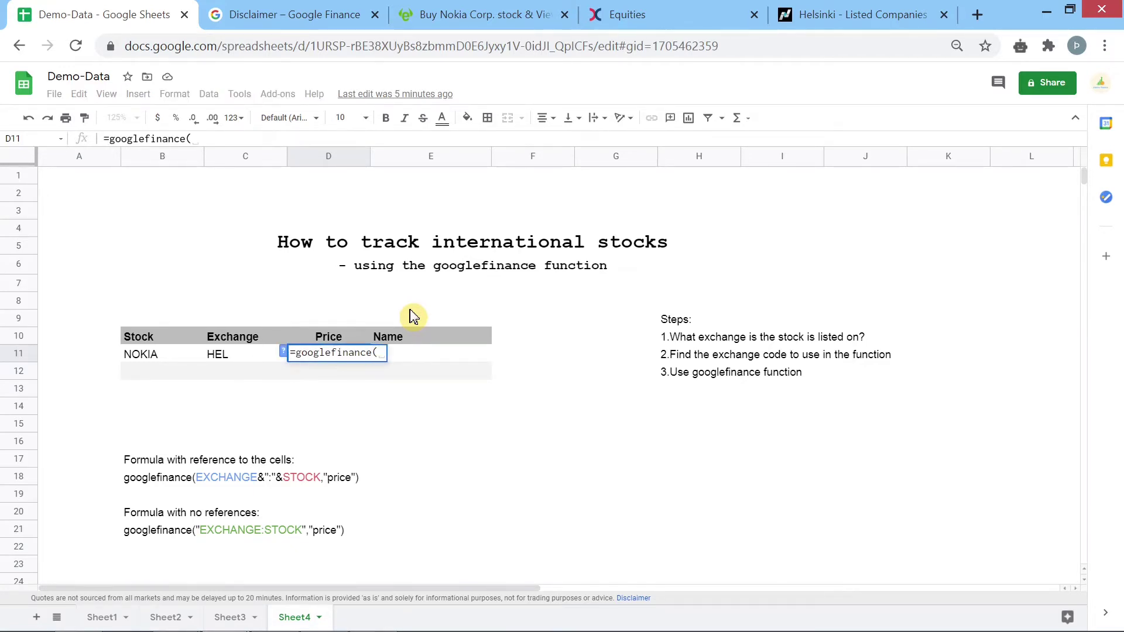
click(235, 358)
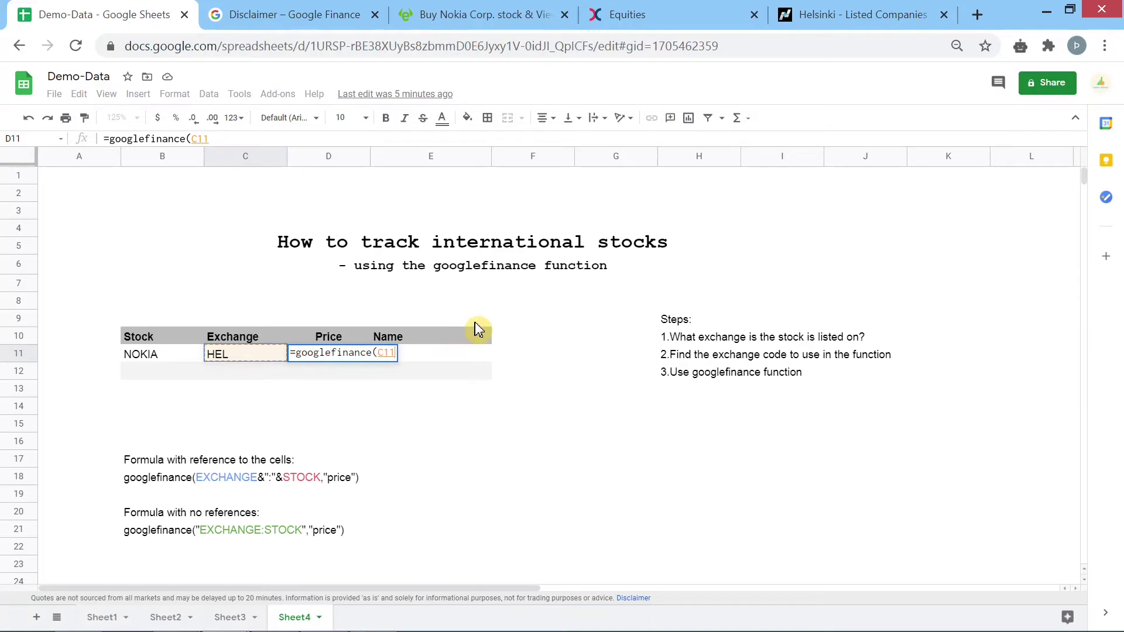
text(&)
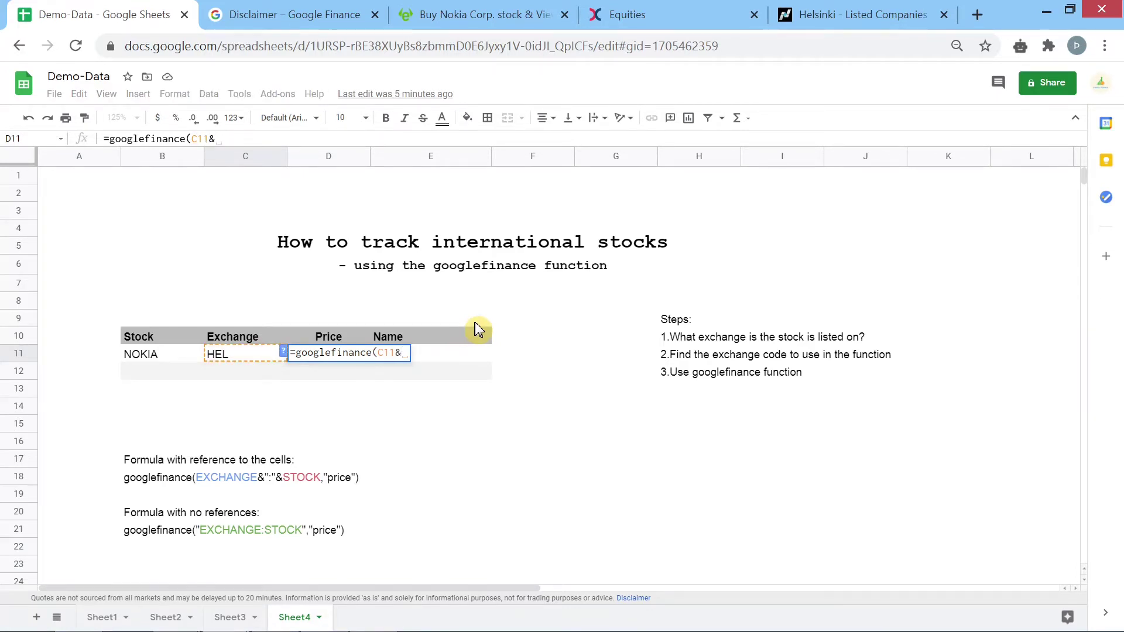
text(":")
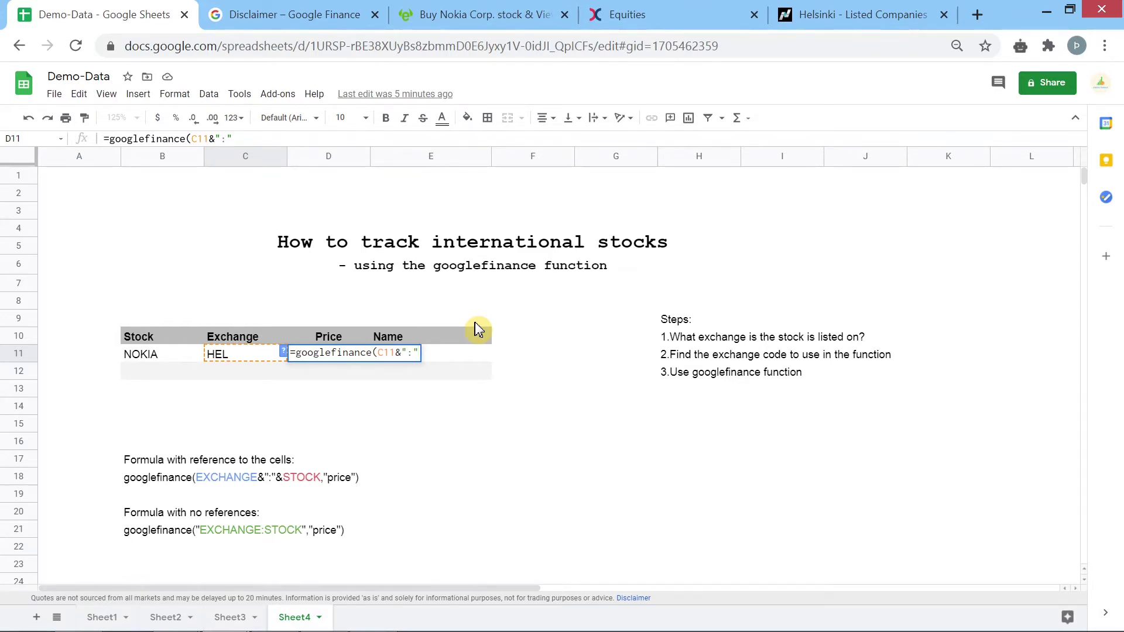
text(&)
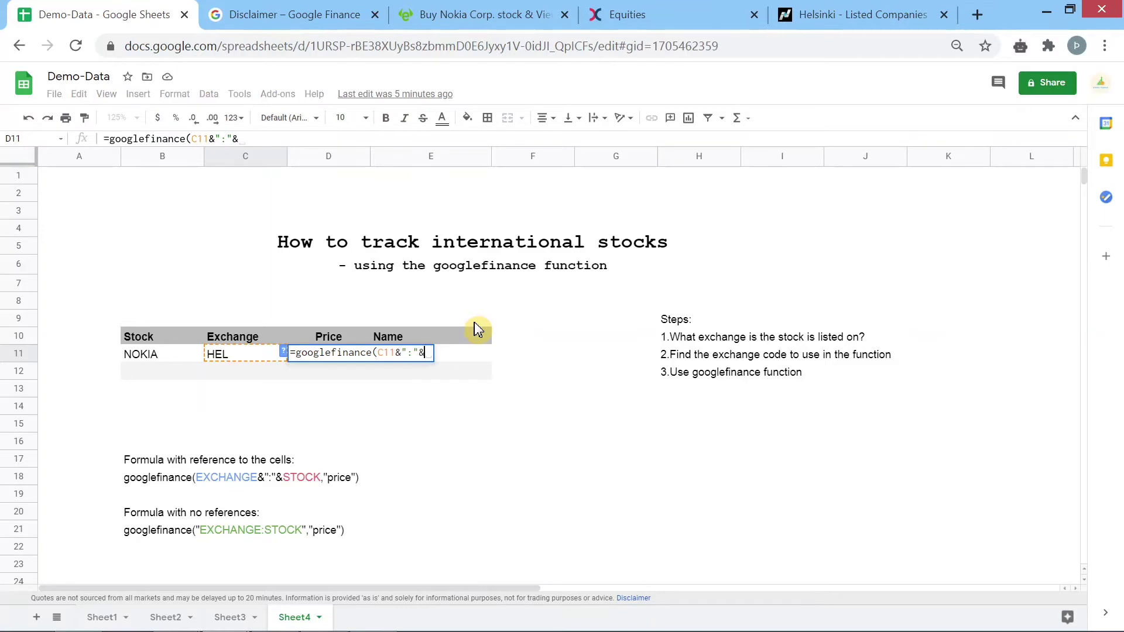
click(149, 358)
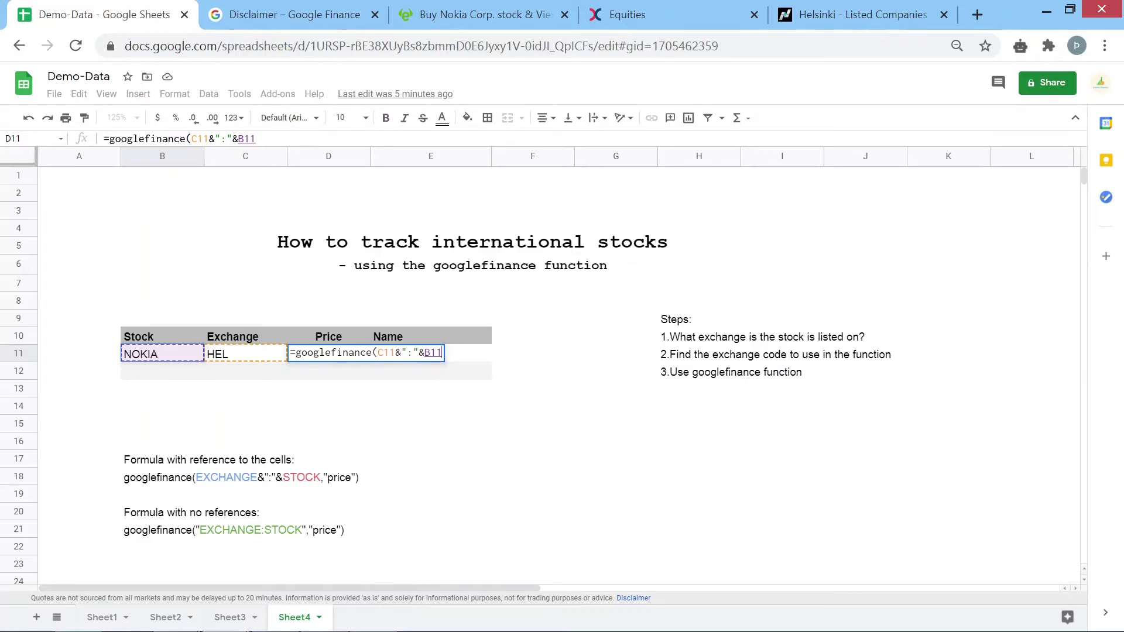
text())
key(BackSpace)
text(,")
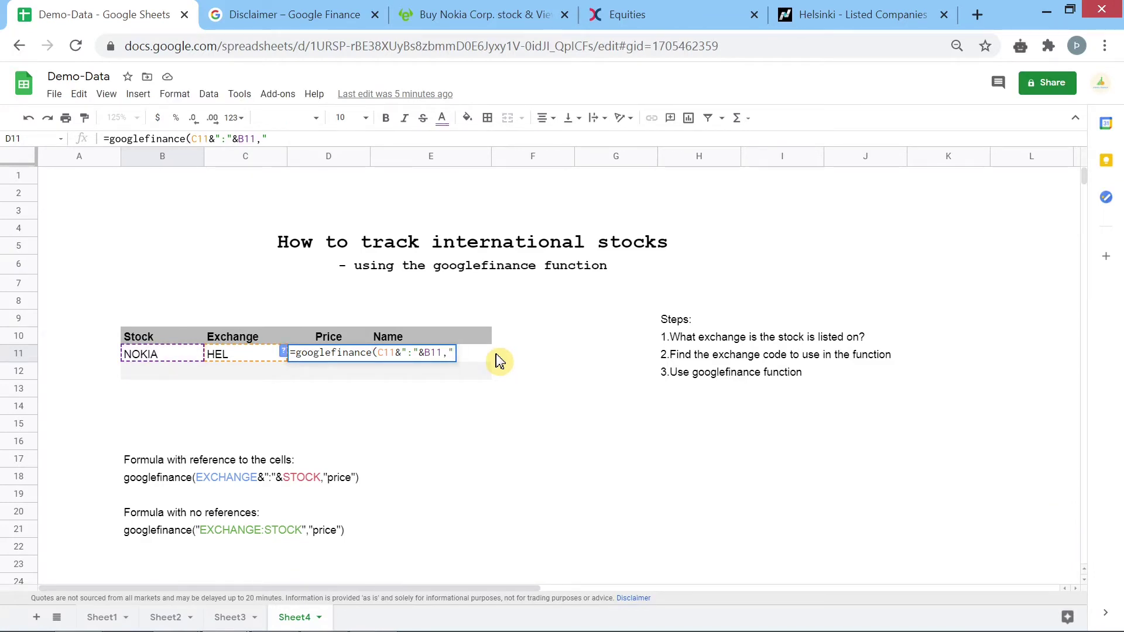
text(price"))
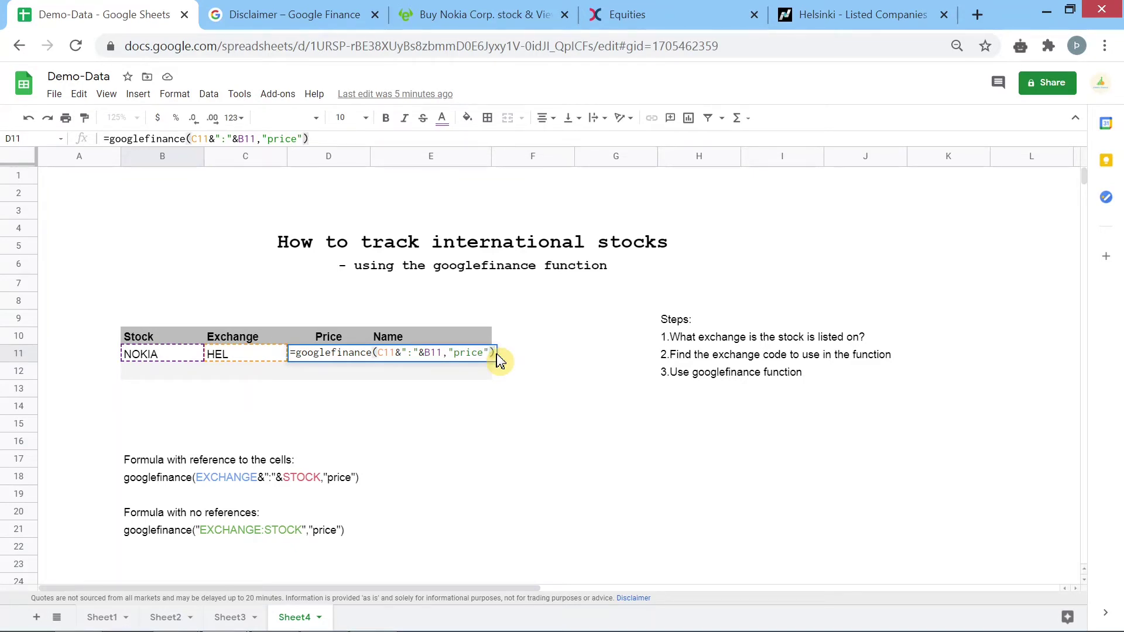
key(Return)
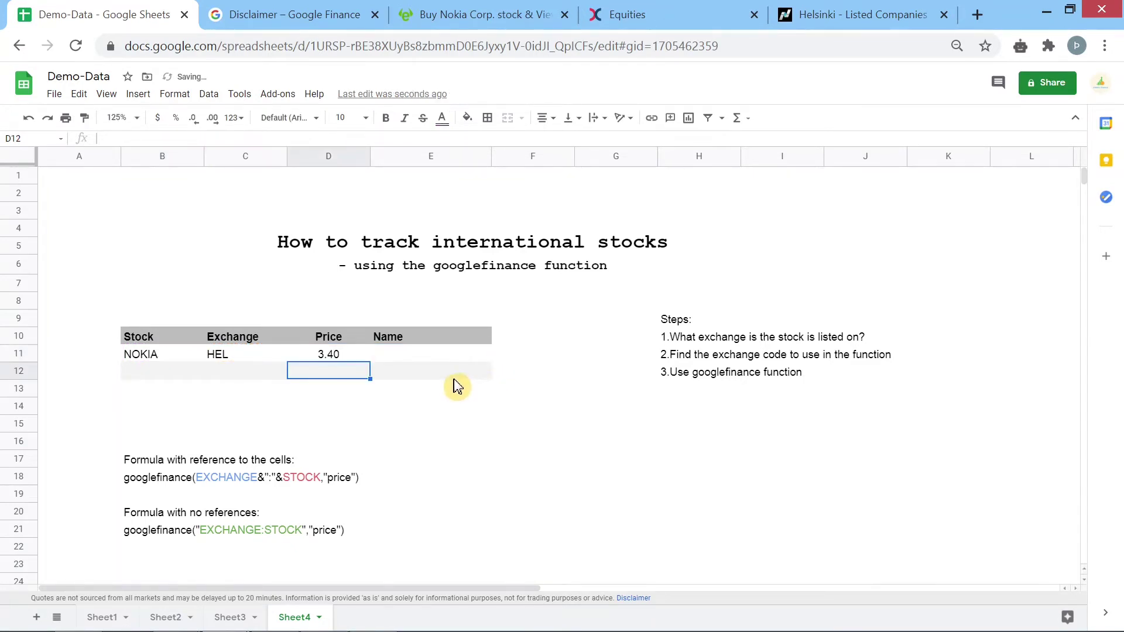
- Enter =googlefinance("HEL:NOKIA","price") in D12, also returning 3.40
click(164, 381)
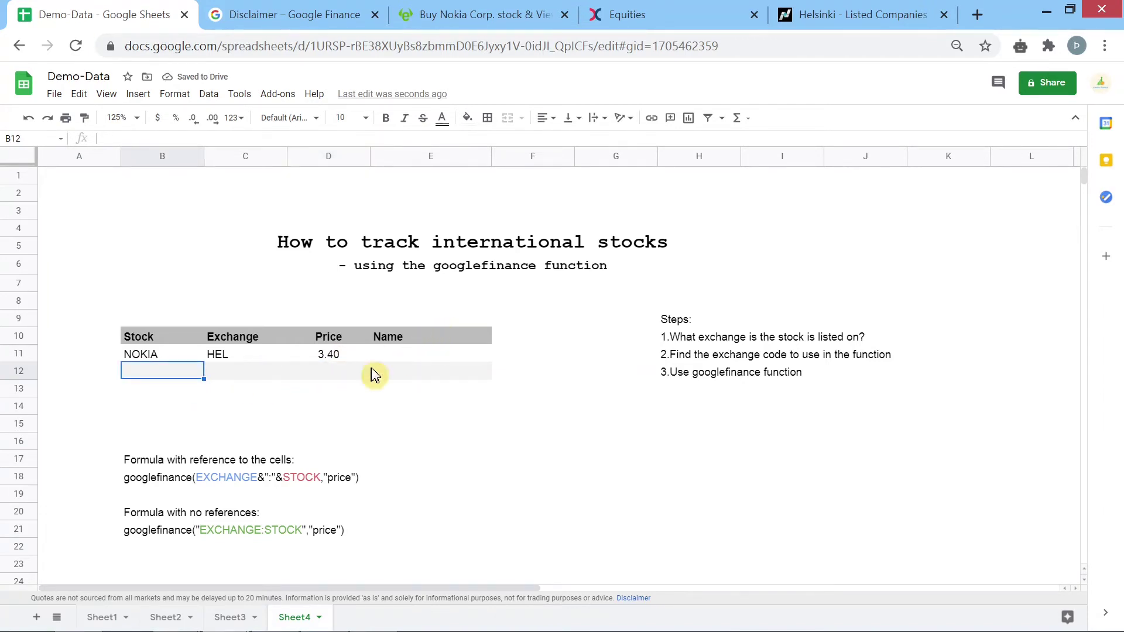
click(331, 374)
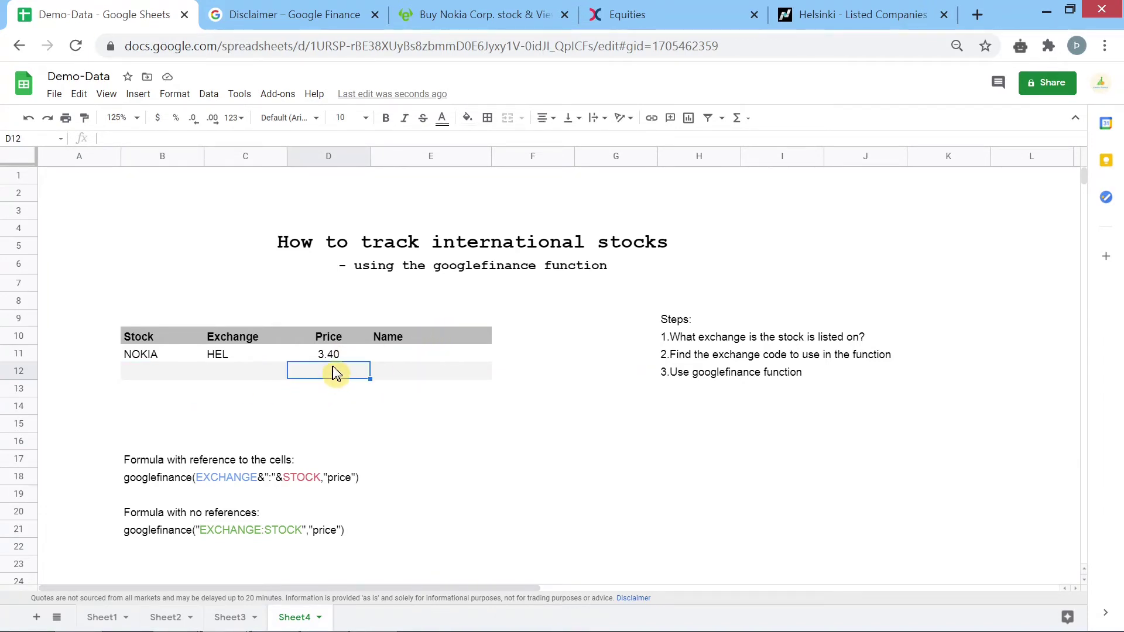
text(=)
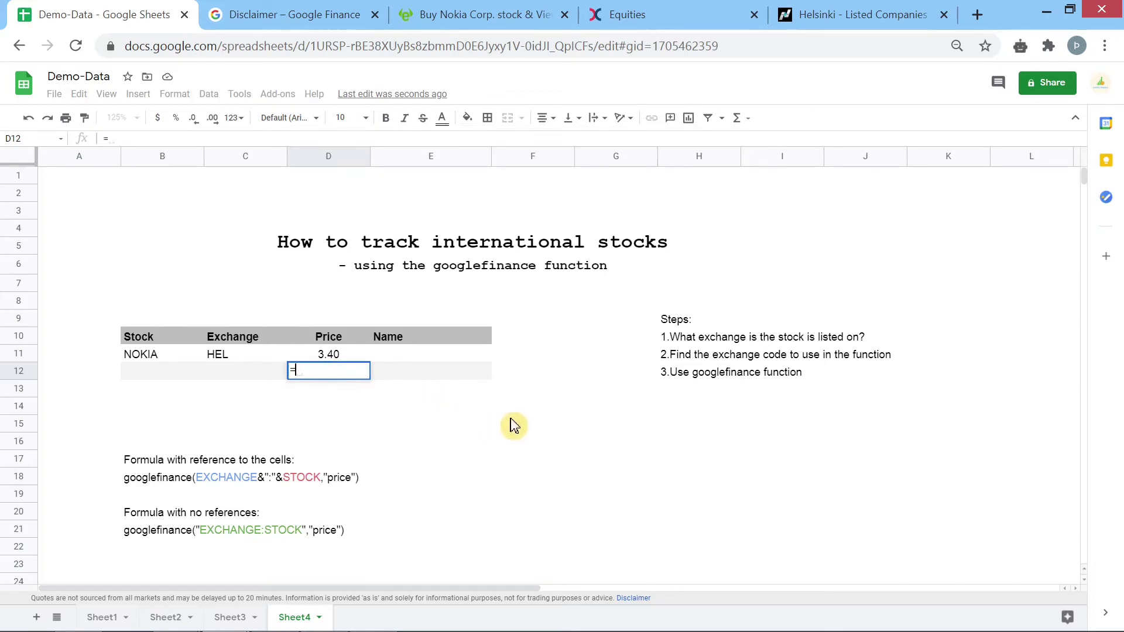
text(googlefinance()
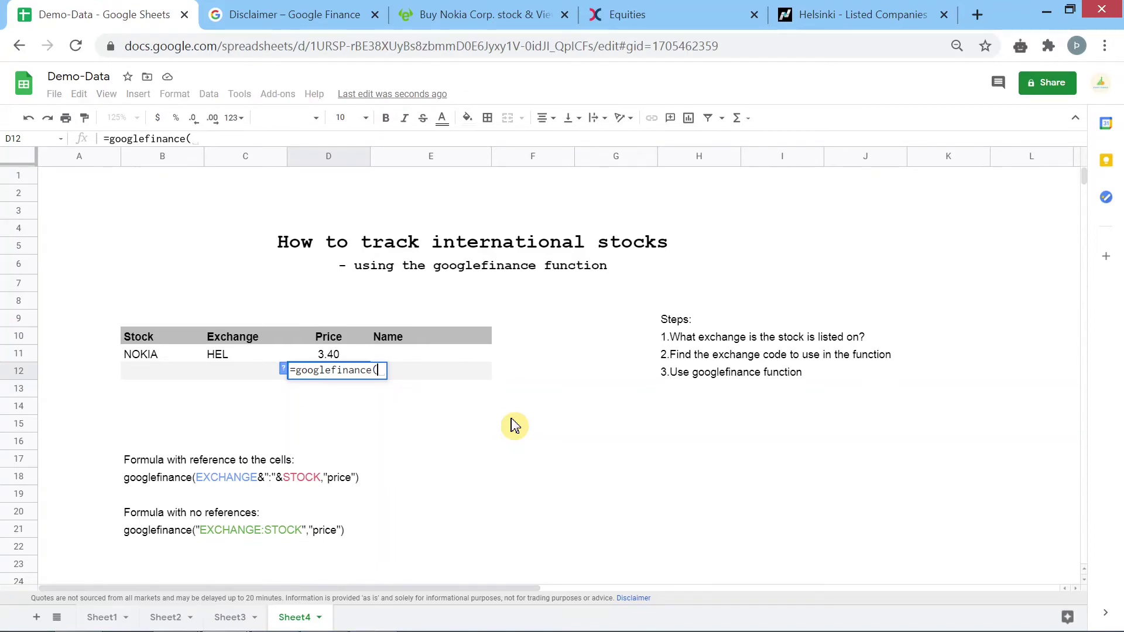
text(")
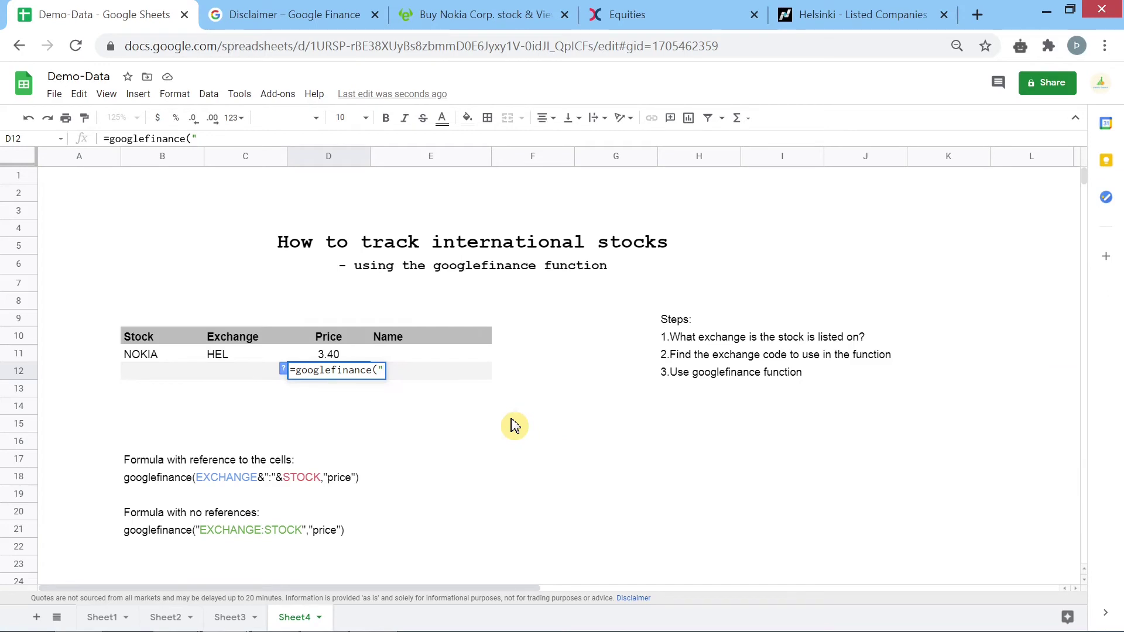
text(HEL:NOKIA)
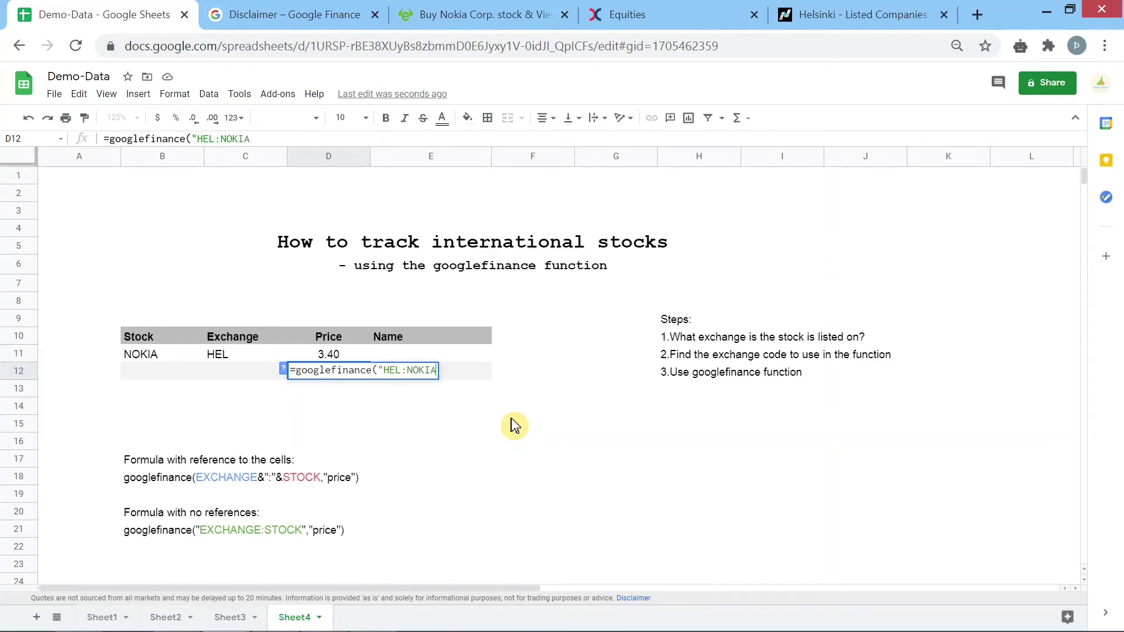
text(","price")
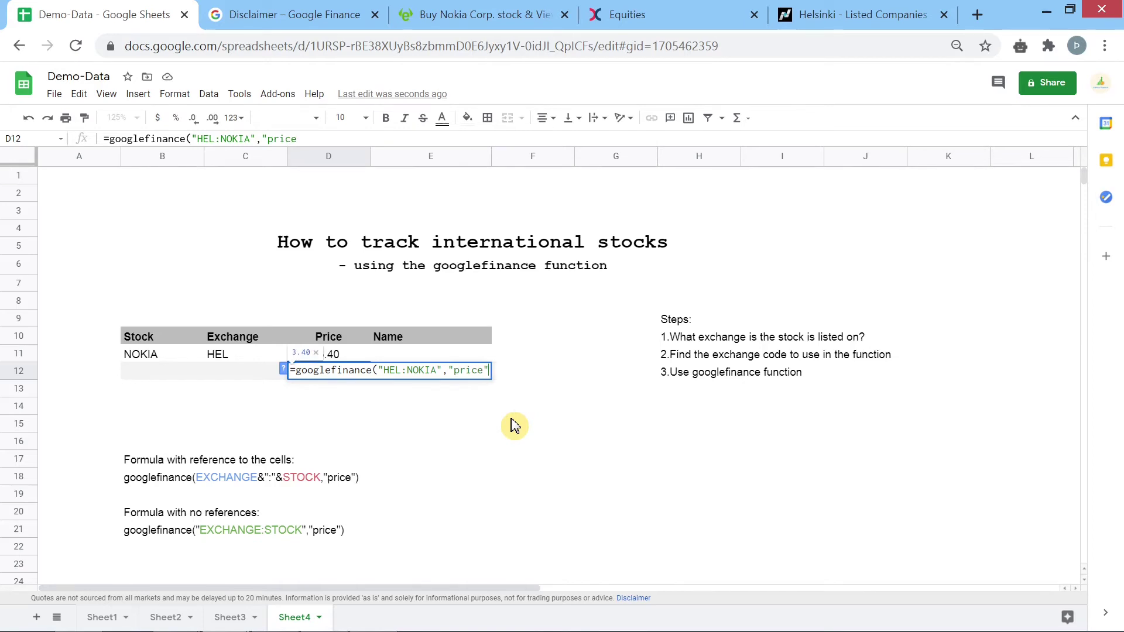
text())
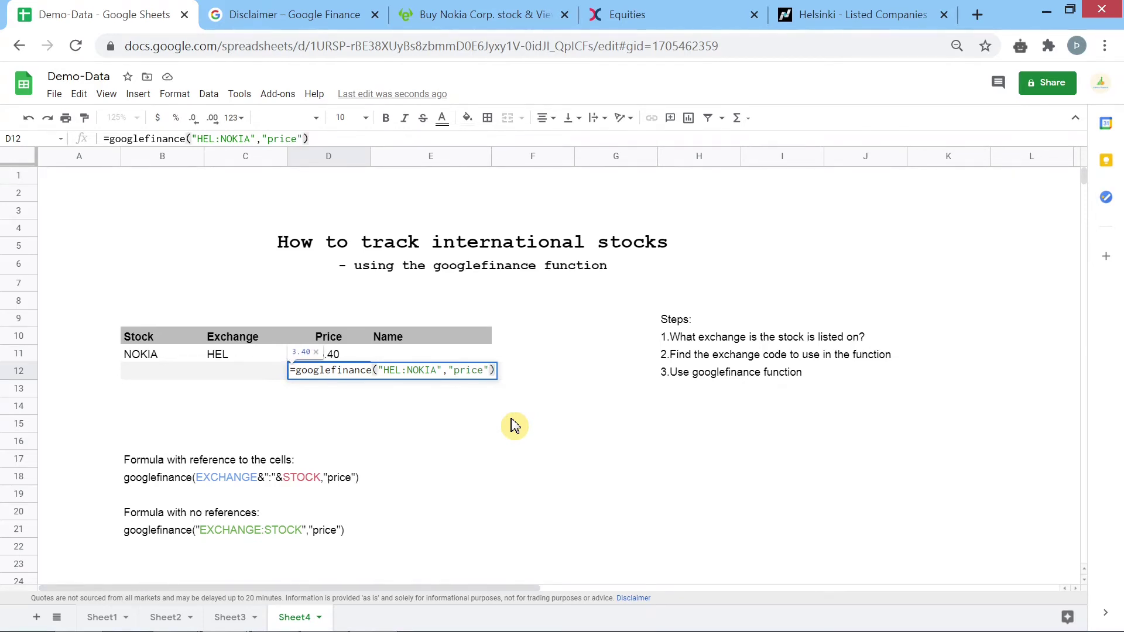
key(Return)
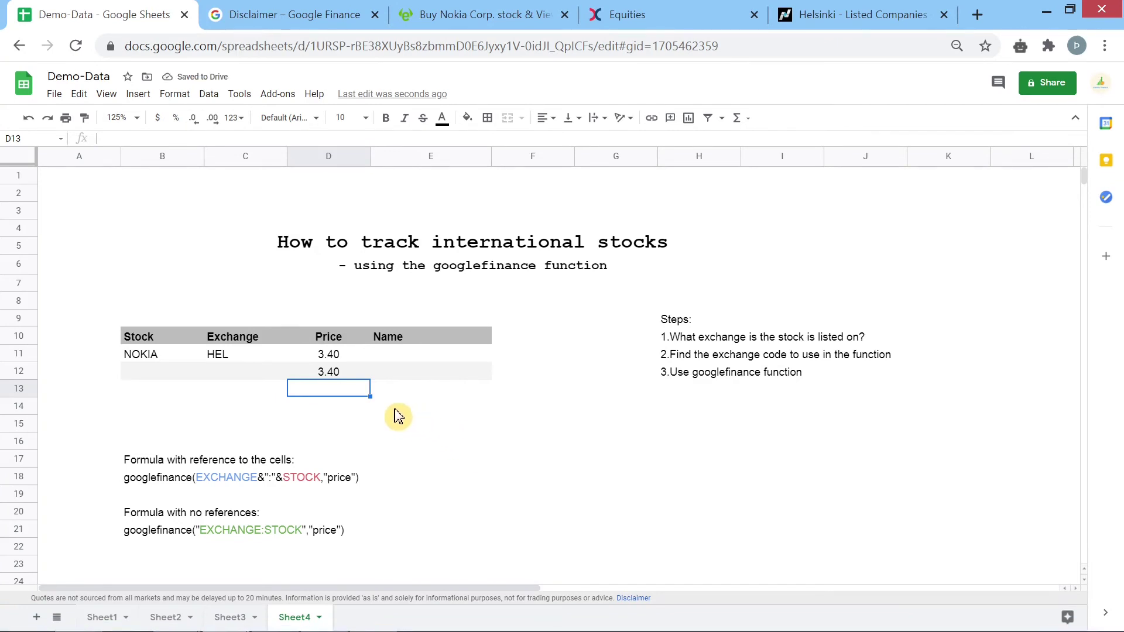
- Copy D11's referenced price formula into cell E11
click(402, 358)
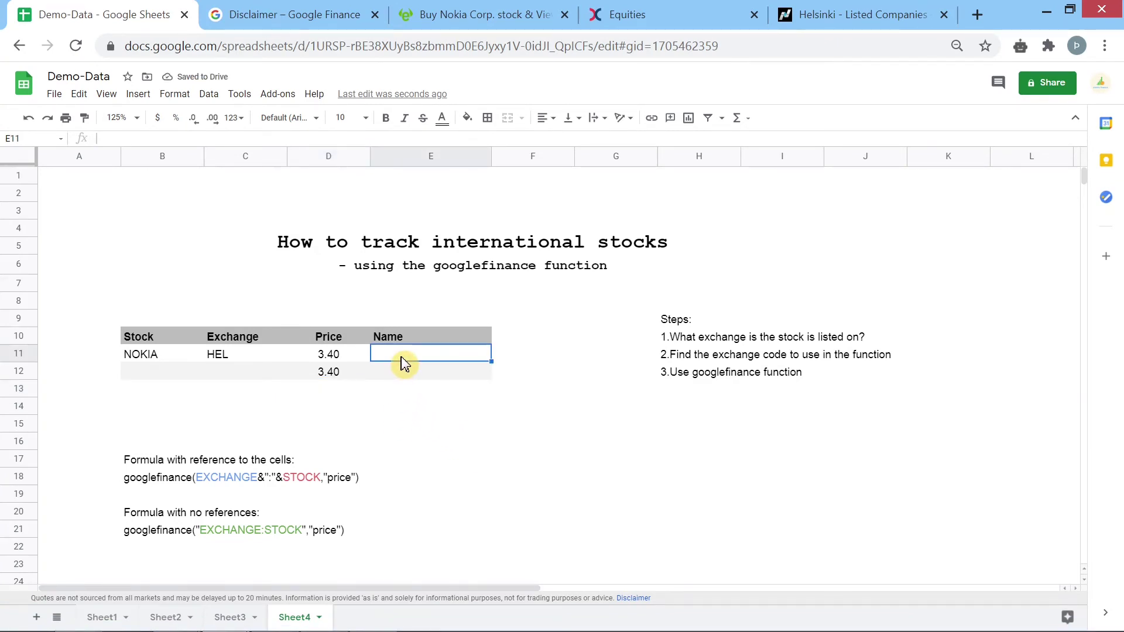
click(350, 358)
double_click(349, 359)
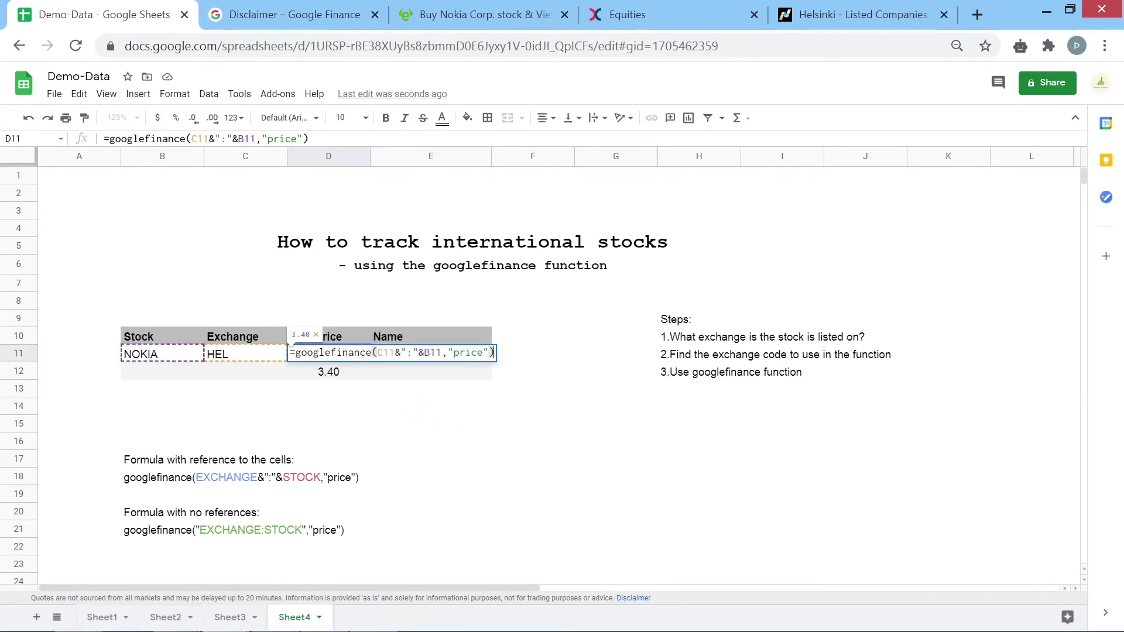
key(Home)
key(ctrl+shift+Right)
key(ctrl+shift+Right)
key(ctrl+shift+Right)
key(ctrl+shift+Right)
key(ctrl+shift+Right)
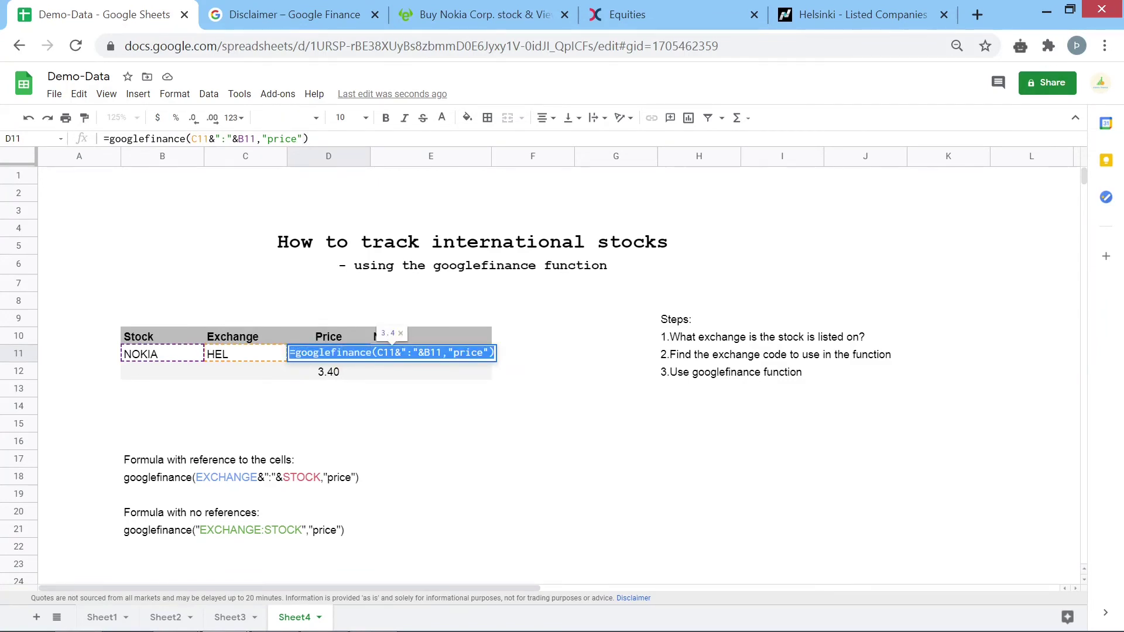
key(ctrl+c)
key(Escape)
double_click(406, 354)
key(ctrl+v)
- Change E11's "price" argument to "name" so it shows Nokia Oyj
click(548, 352)
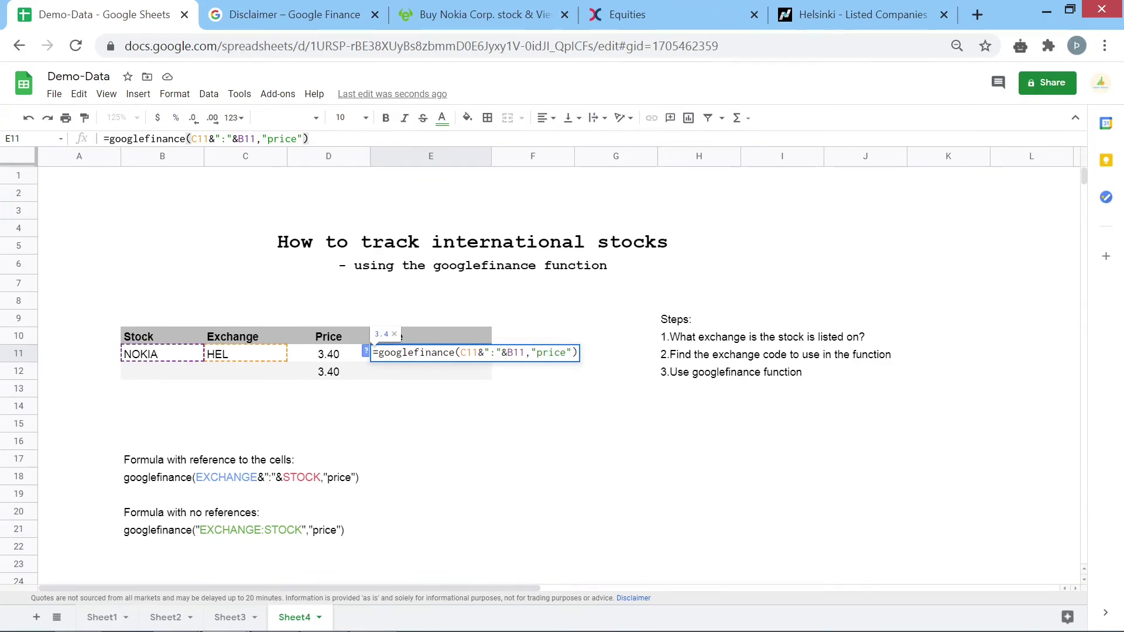
key(BackSpace)
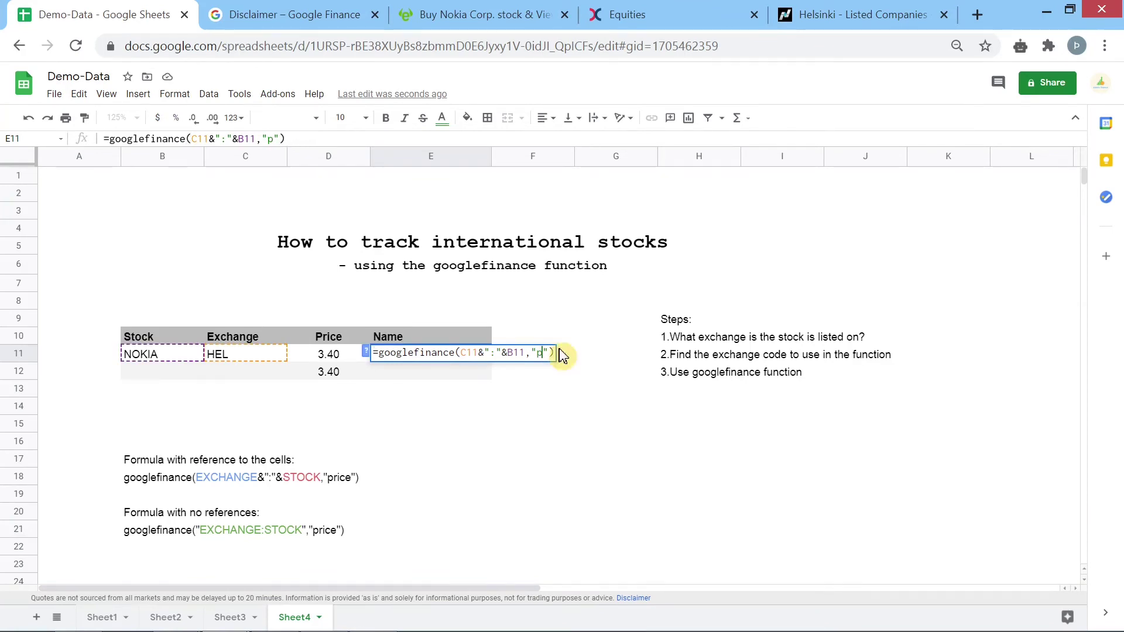
key(BackSpace)
text(name)
key(Return)
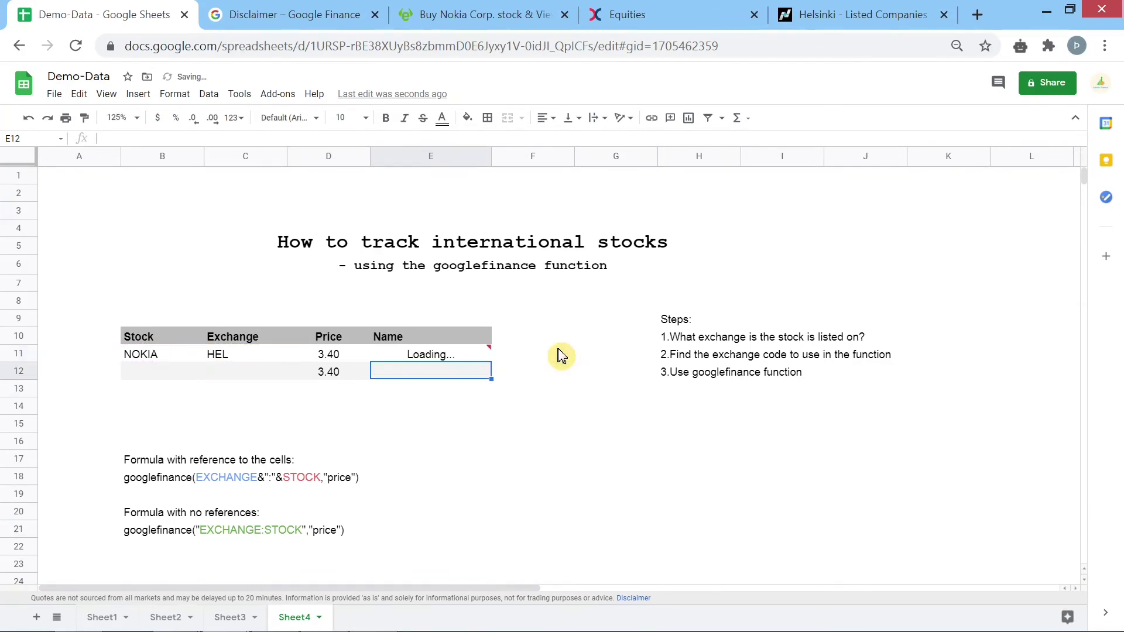
- Copy D12's literal HEL:NOKIA formula without changing it
double_click(340, 373)
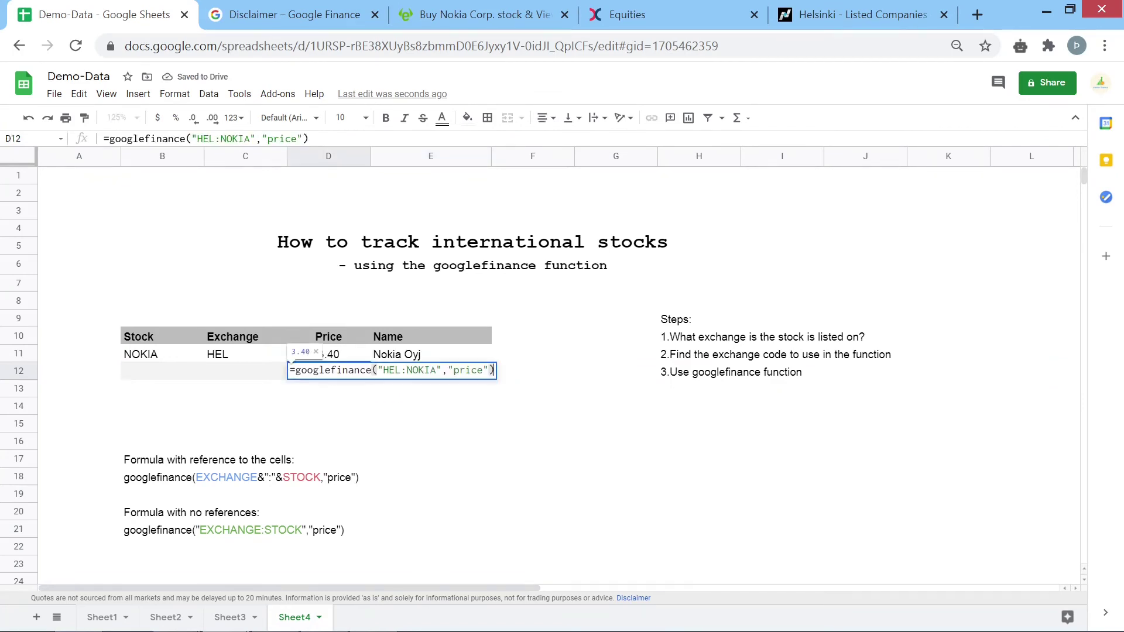
key(ctrl+a)
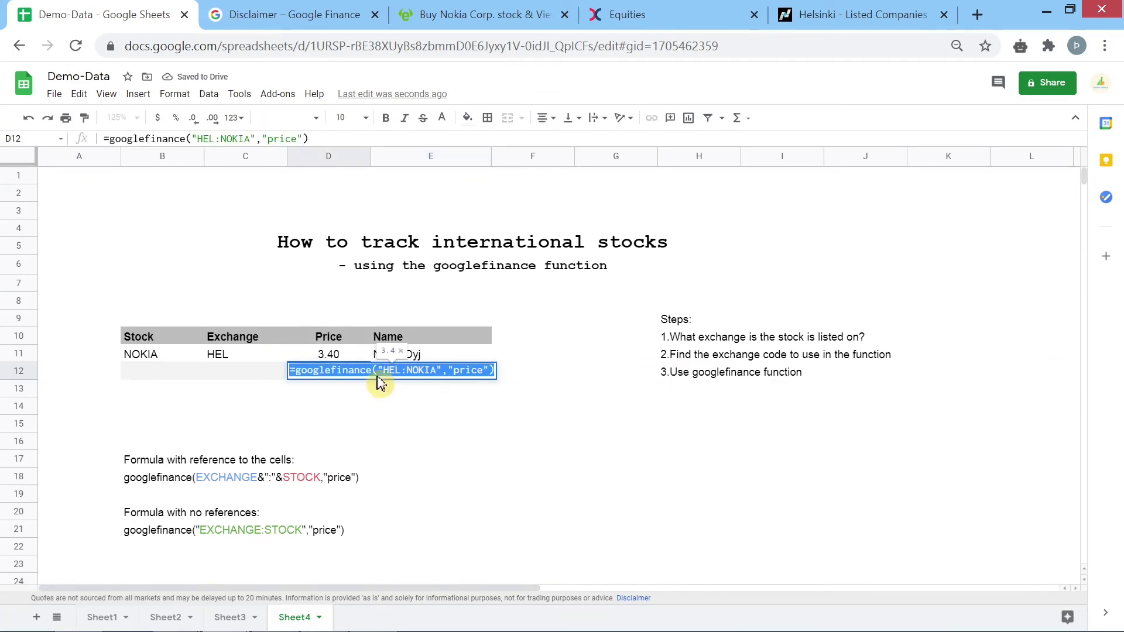
key(Return)
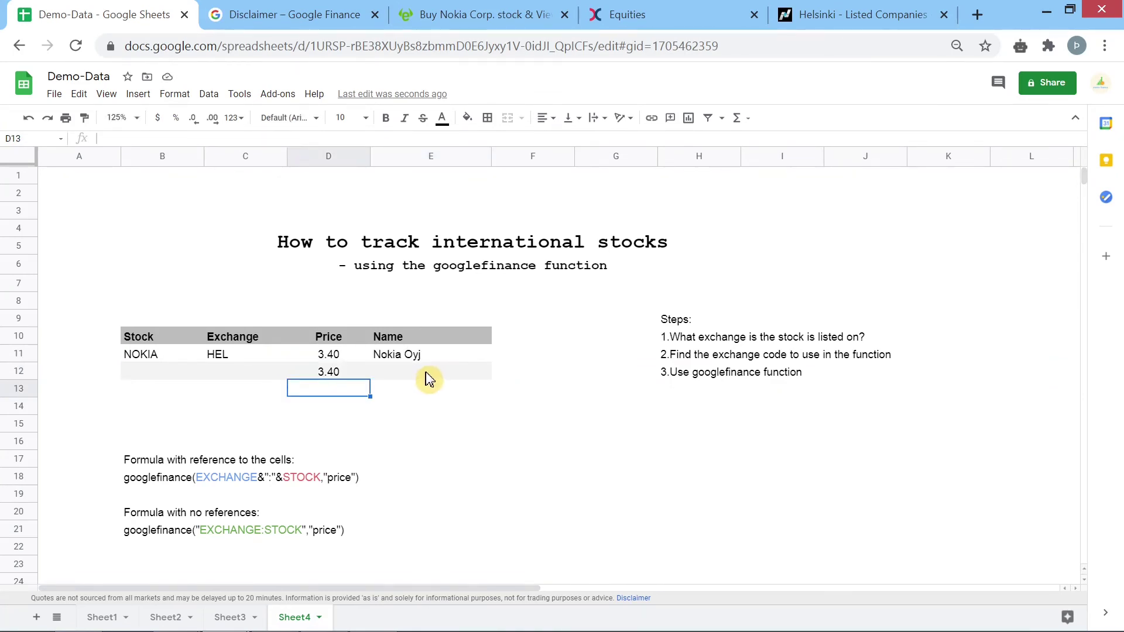
- Paste the HEL:NOKIA formula into E12 with "name" instead of "price", showing Nokia Oyj
click(425, 374)
key(ctrl+v)
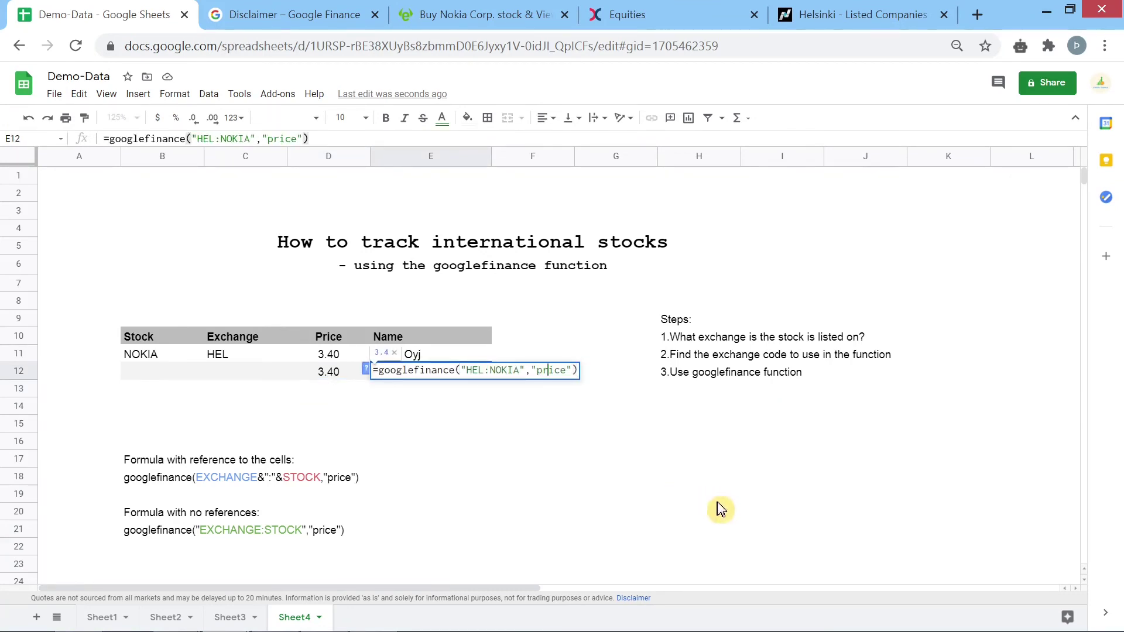
key(Delete)
key(Delete)
key(Delete)
key(Delete)
key(BackSpace)
text(name)
key(Return)
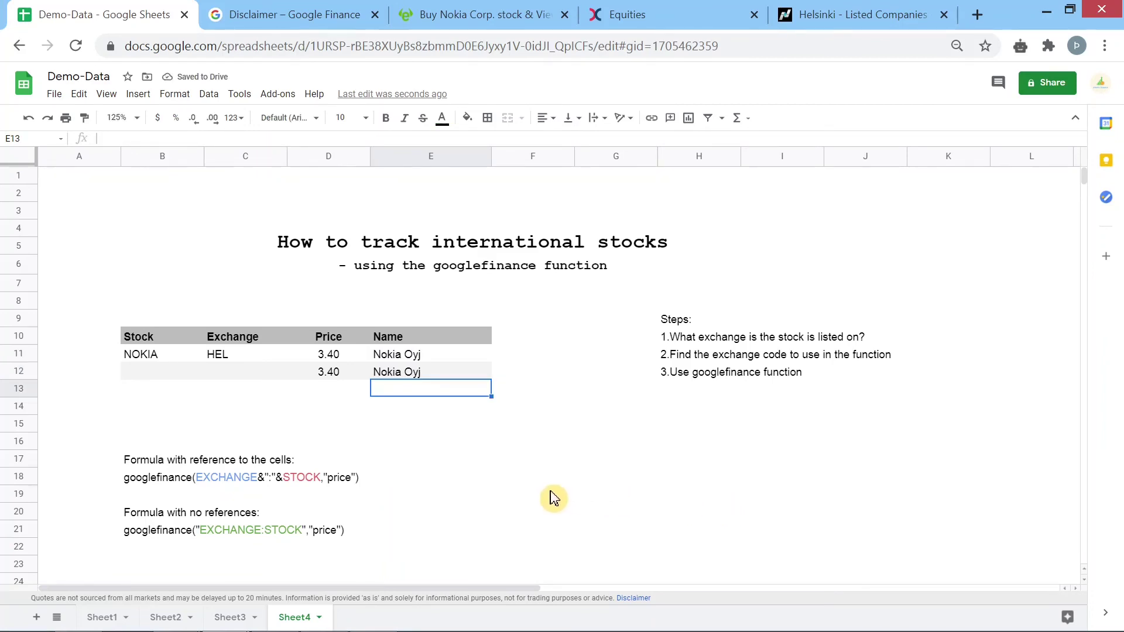
- Review the Google Finance disclaimer page
click(286, 23)
scroll(323, 287, up, 15)
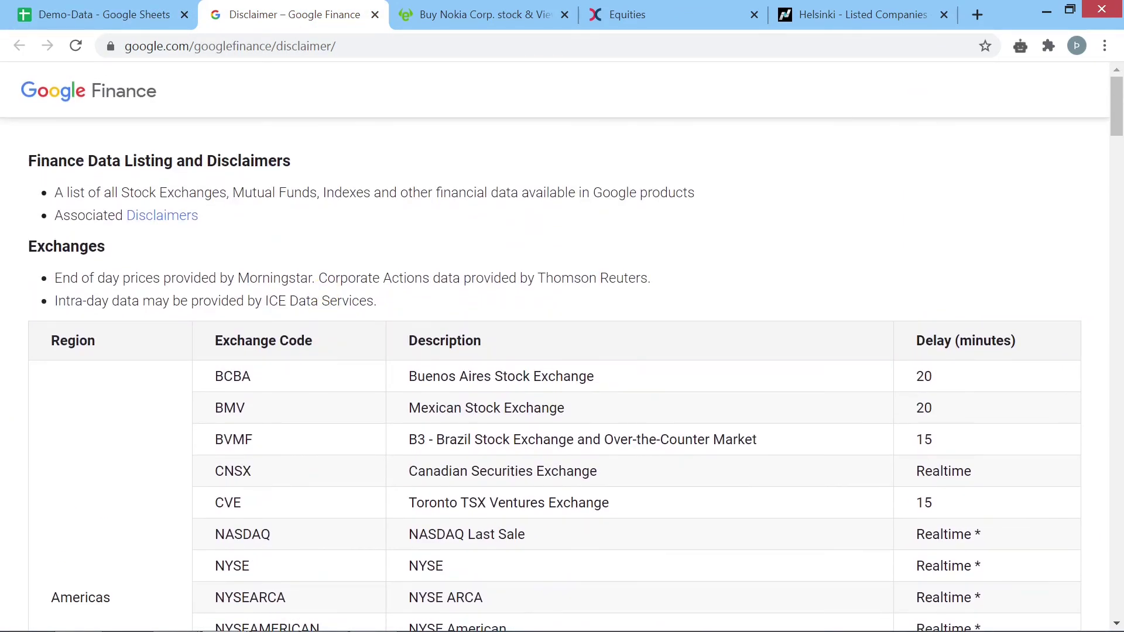
scroll(296, 278, down, 6)
click(162, 13)
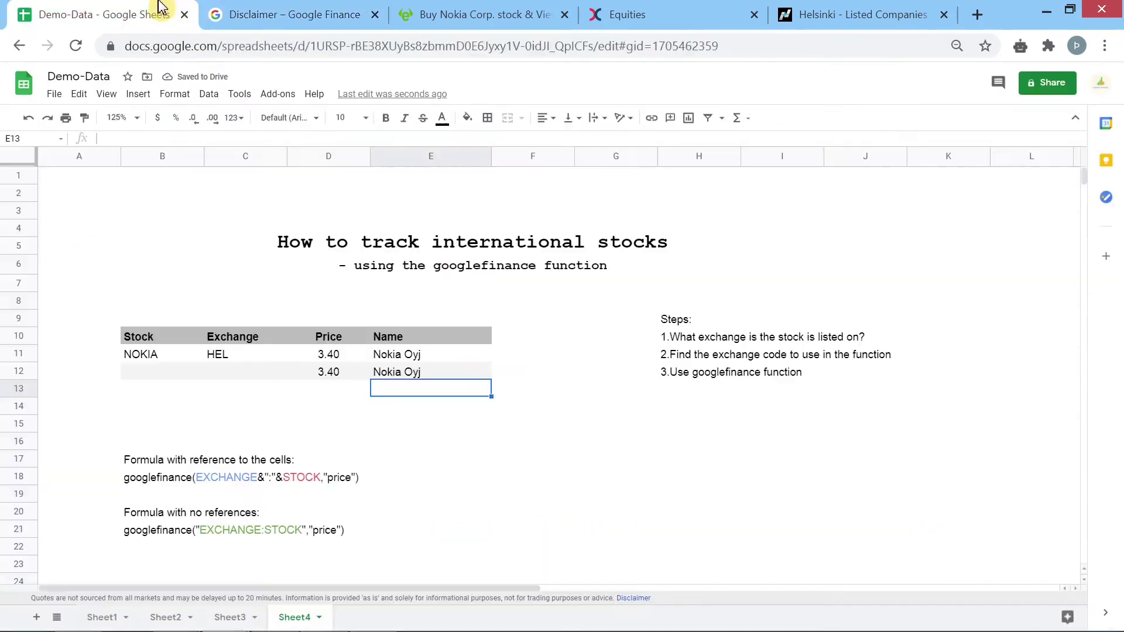